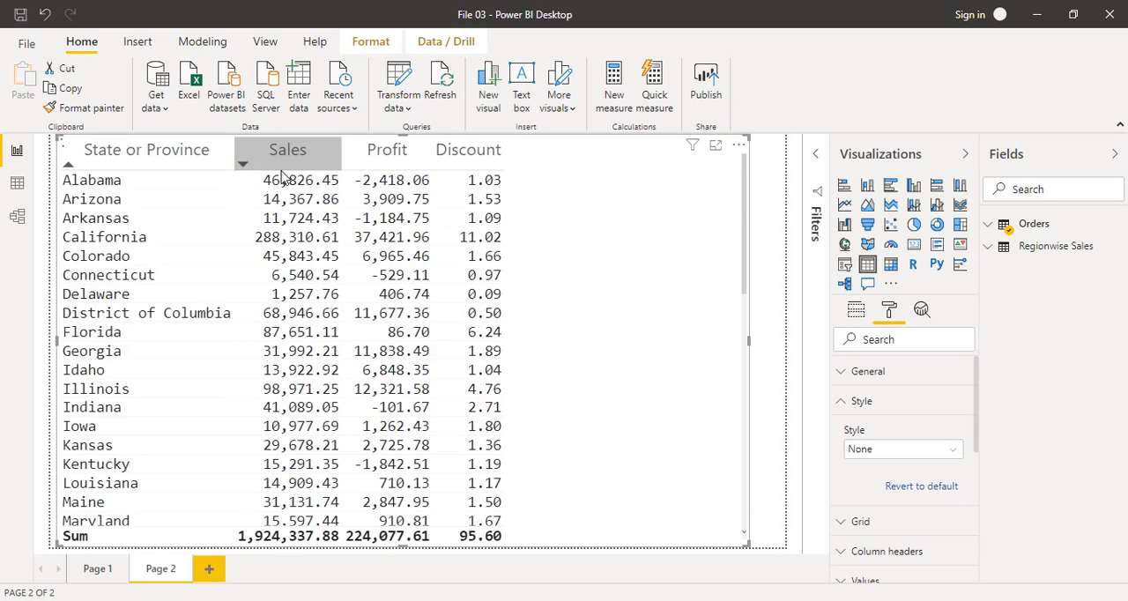
# Step: Sort the state table by Sales in descending order
pyautogui.click(243, 167)
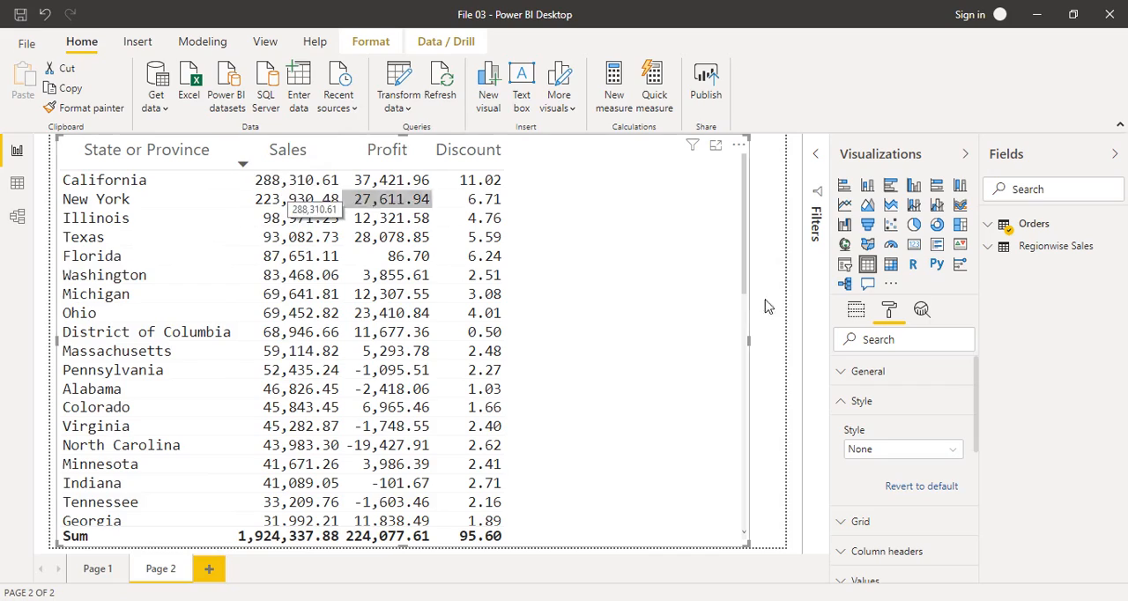
pyautogui.moveTo(745, 275); pyautogui.dragTo(736, 212)
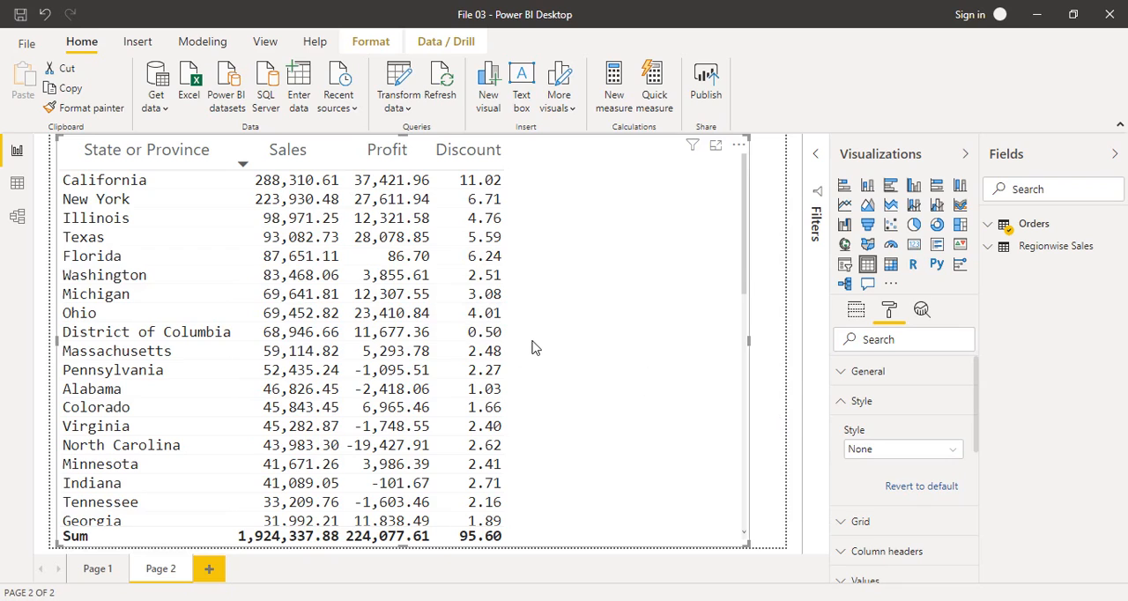
# Step: Turn on conditional formatting of the background color for the table's Sales column
pyautogui.click(838, 411)
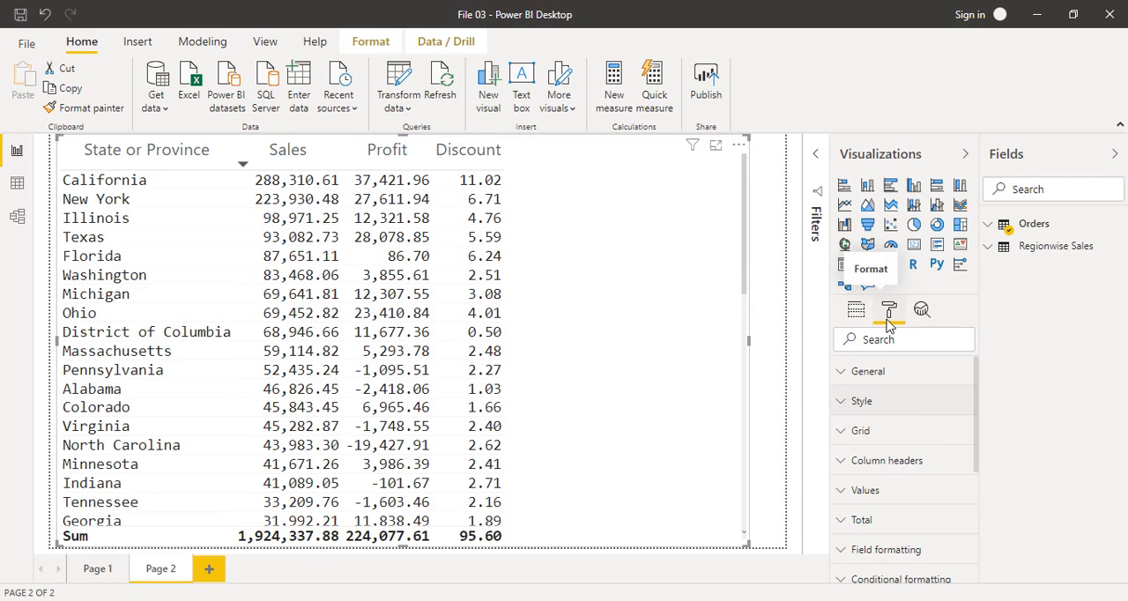
pyautogui.moveTo(976, 376); pyautogui.dragTo(979, 438)
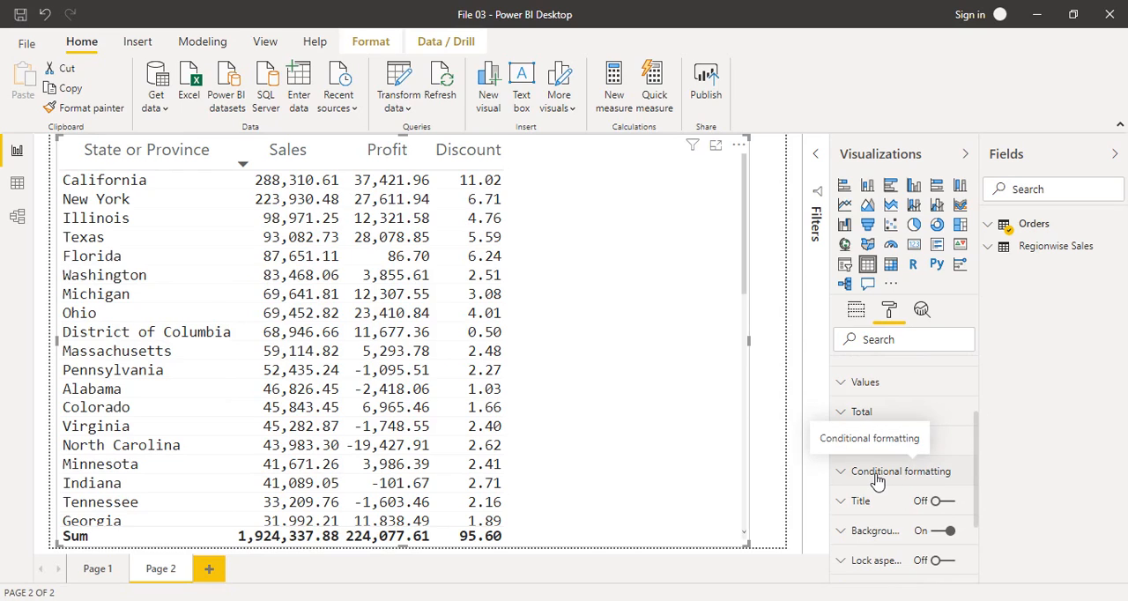
pyautogui.click(841, 475)
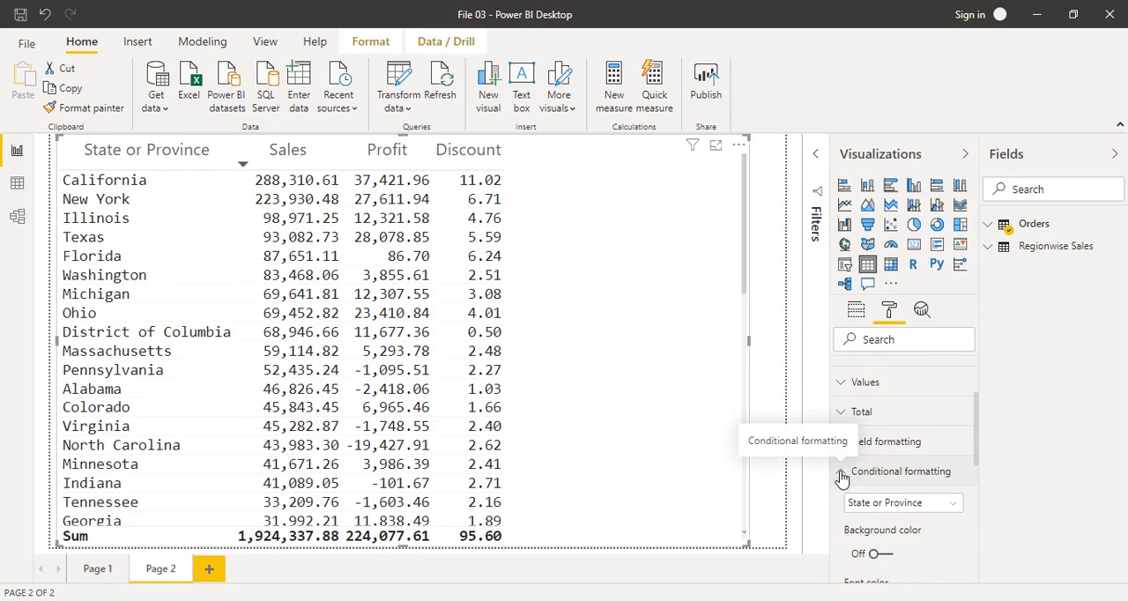
pyautogui.moveTo(976, 423); pyautogui.dragTo(976, 464)
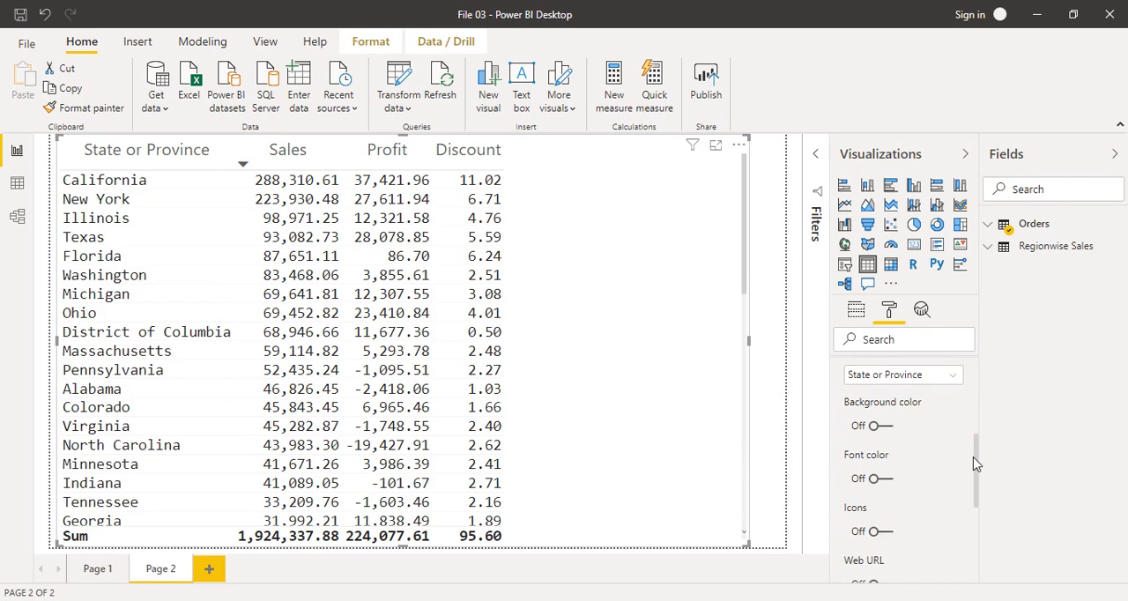
pyautogui.click(896, 379)
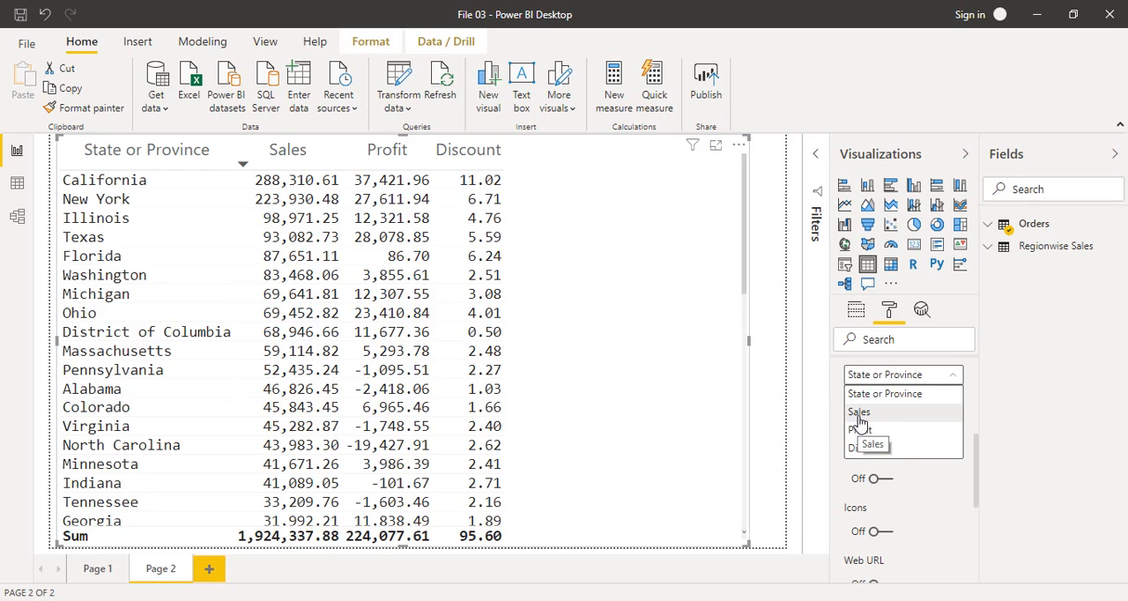
pyautogui.click(858, 419)
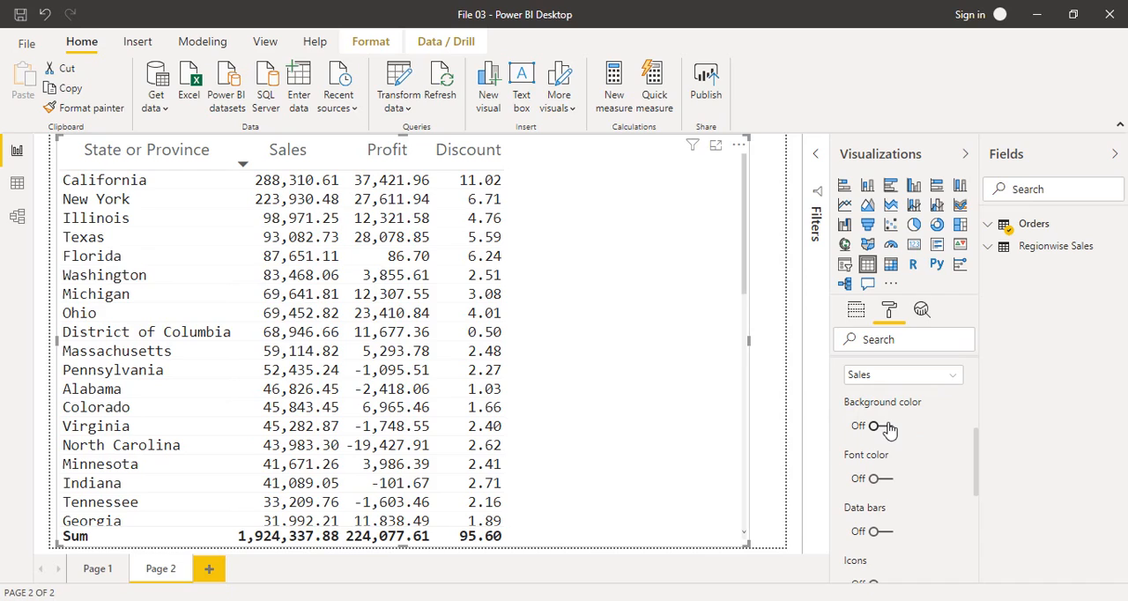
pyautogui.moveTo(976, 442)
pyautogui.mouseDown()
pyautogui.moveTo(975, 486)
pyautogui.moveTo(973, 451)
pyautogui.mouseUp()
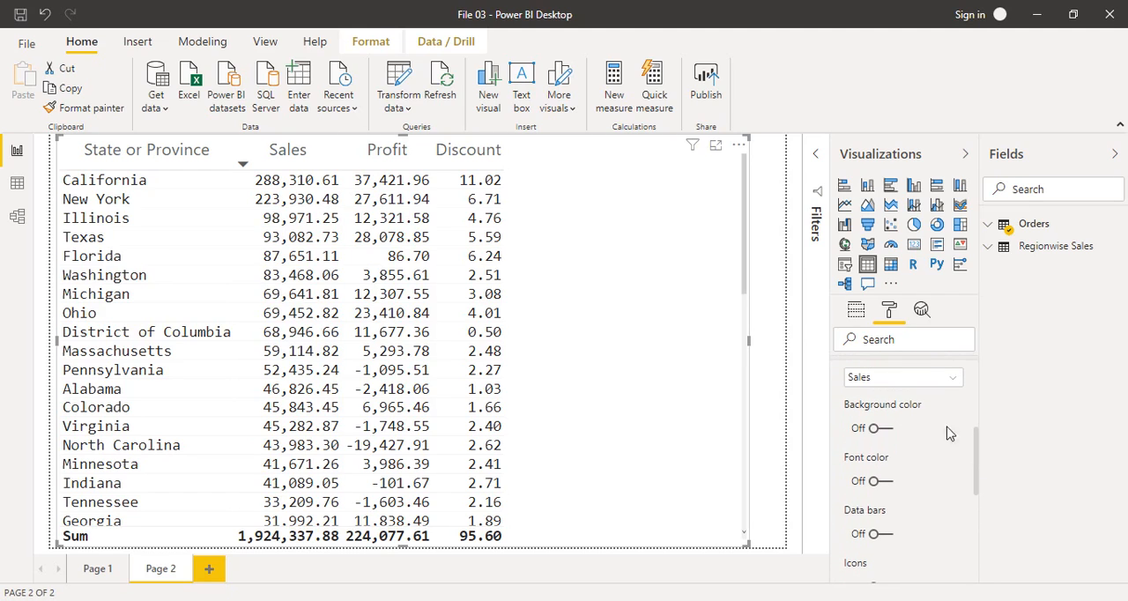
pyautogui.click(872, 432)
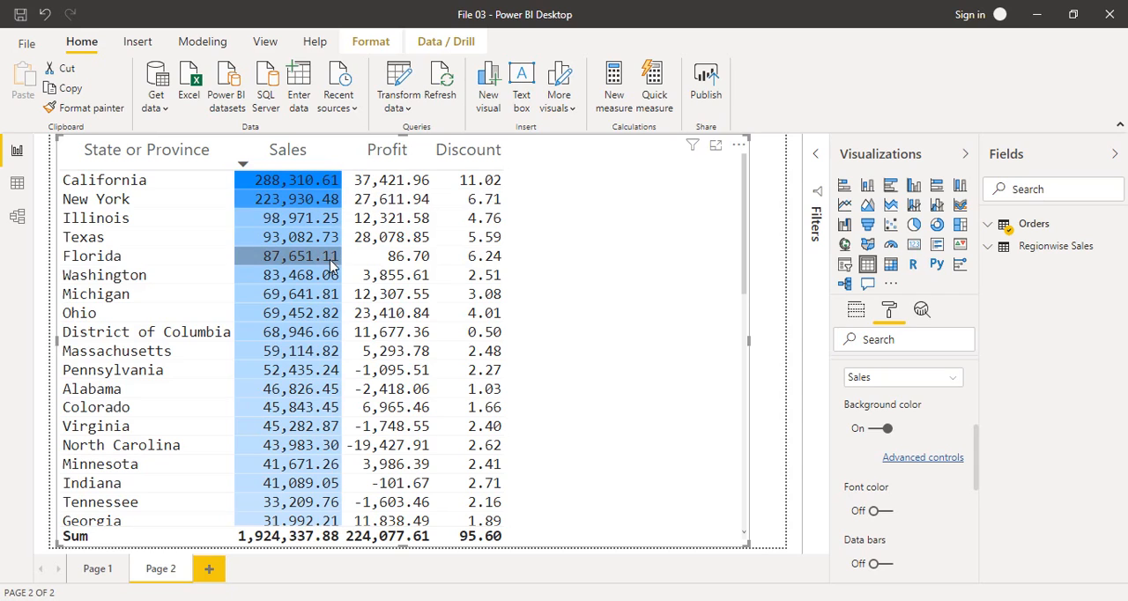
# Step: In the advanced settings of the Sales background color scale, set the lowest-value color to a custom red
pyautogui.moveTo(745, 276)
pyautogui.mouseDown()
pyautogui.moveTo(744, 264)
pyautogui.moveTo(746, 527)
pyautogui.mouseUp()
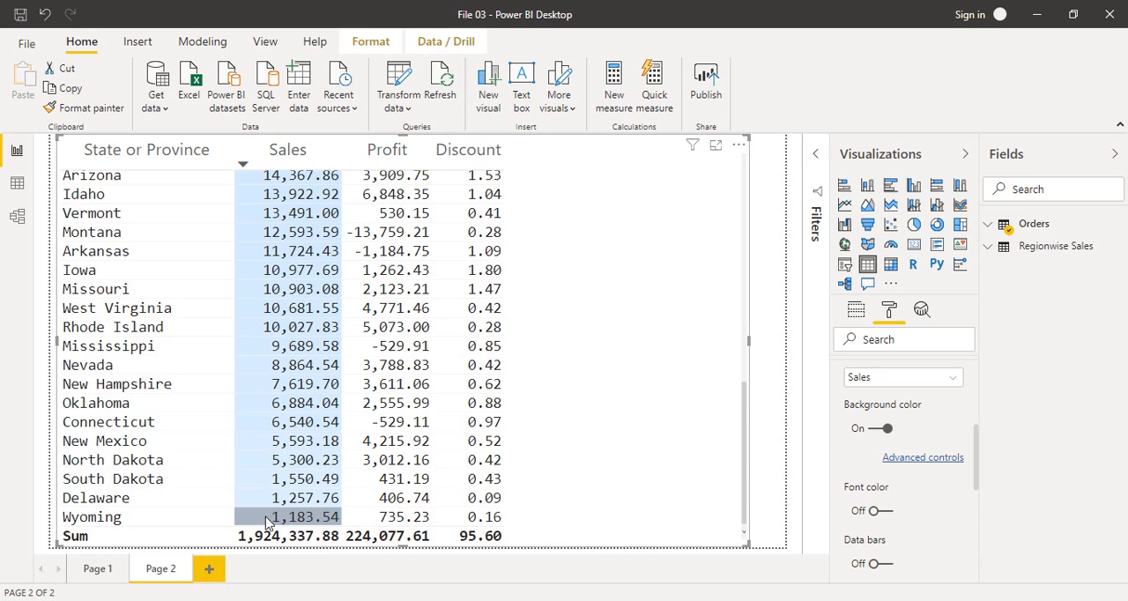
pyautogui.moveTo(743, 476); pyautogui.dragTo(736, 216)
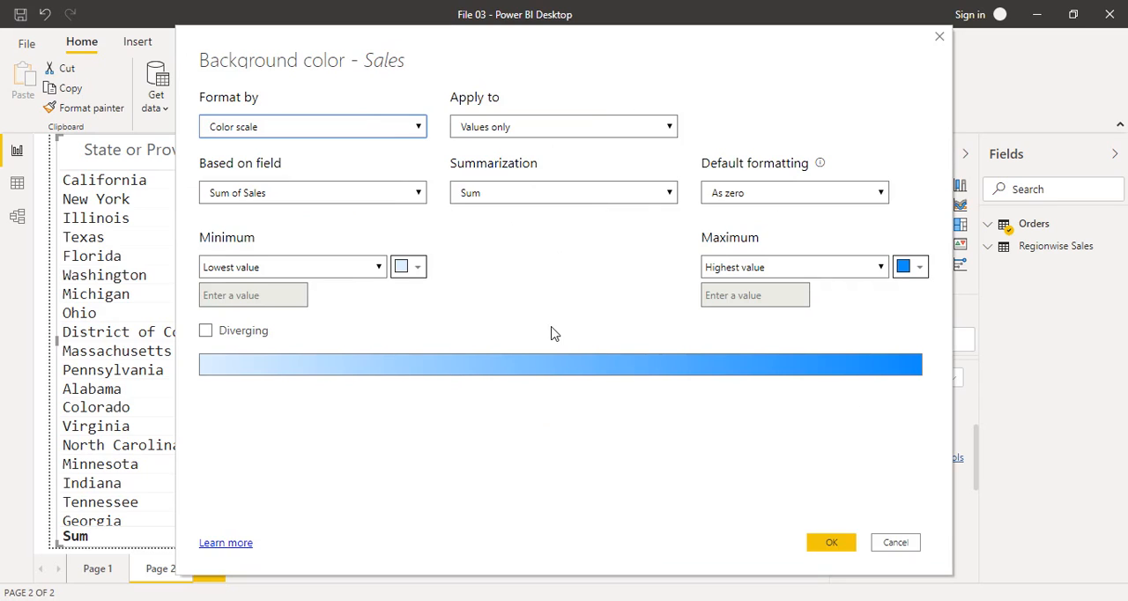
pyautogui.click(410, 271)
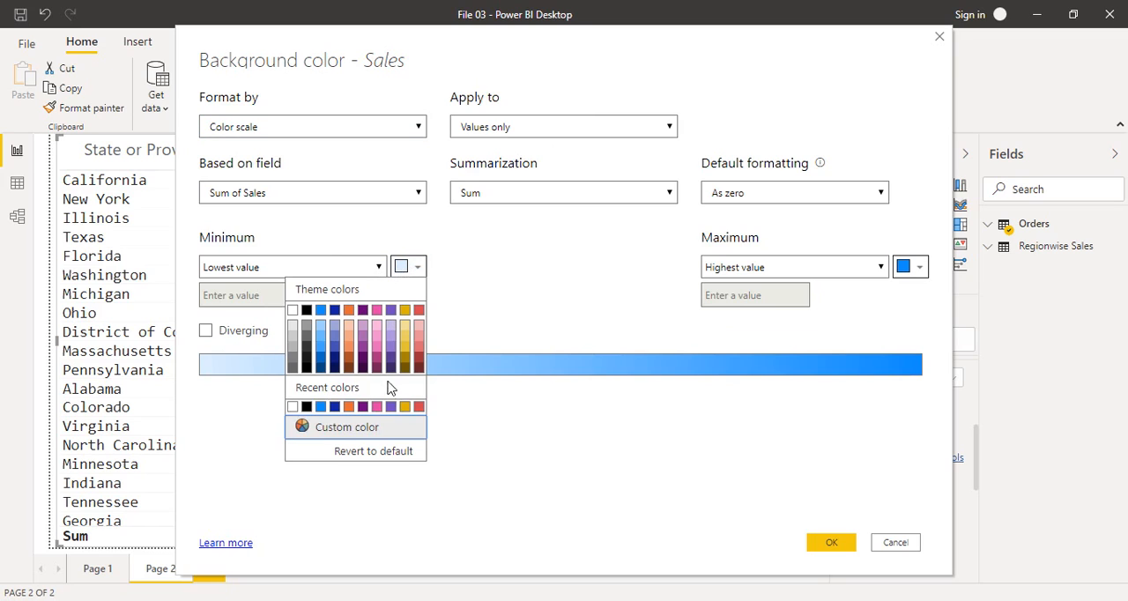
pyautogui.click(327, 429)
pyautogui.click(299, 354)
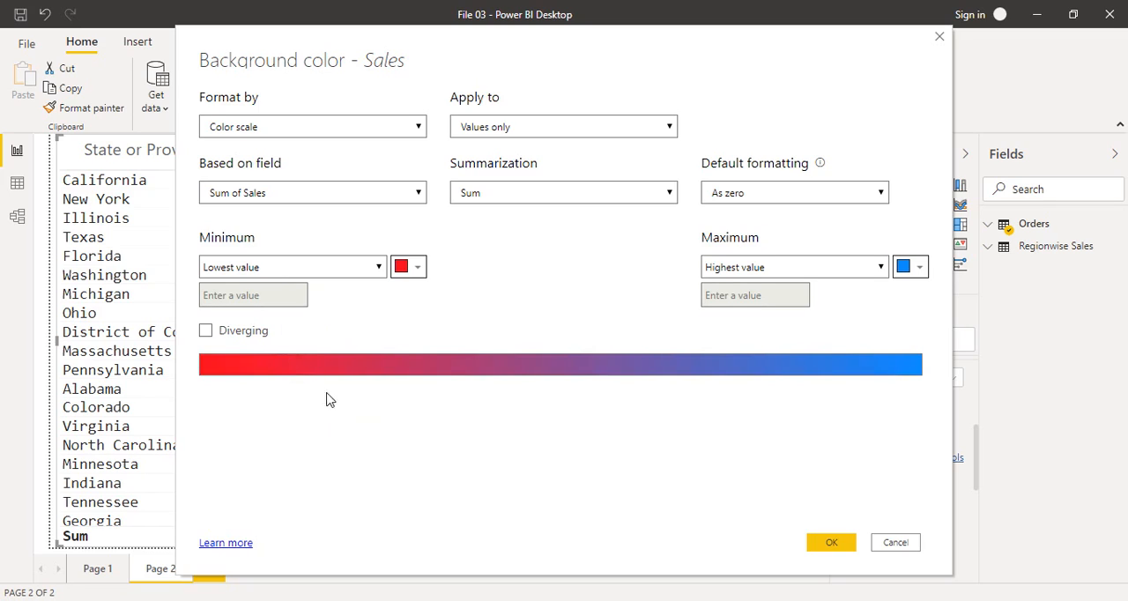
# Step: Set the highest-value color of the Sales background scale to a custom green
pyautogui.click(918, 273)
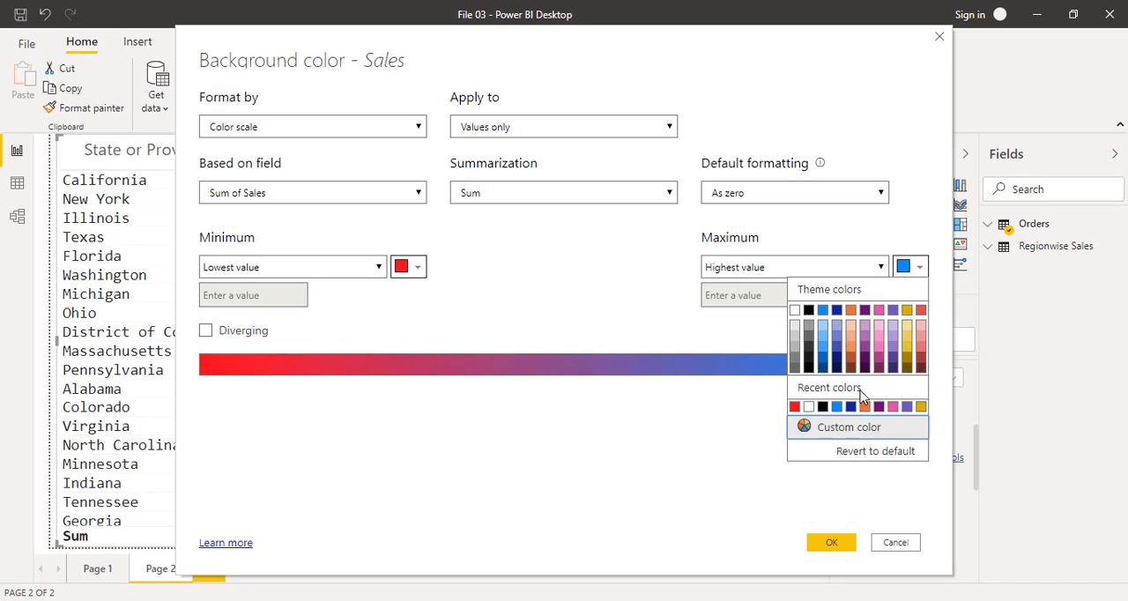
pyautogui.click(820, 429)
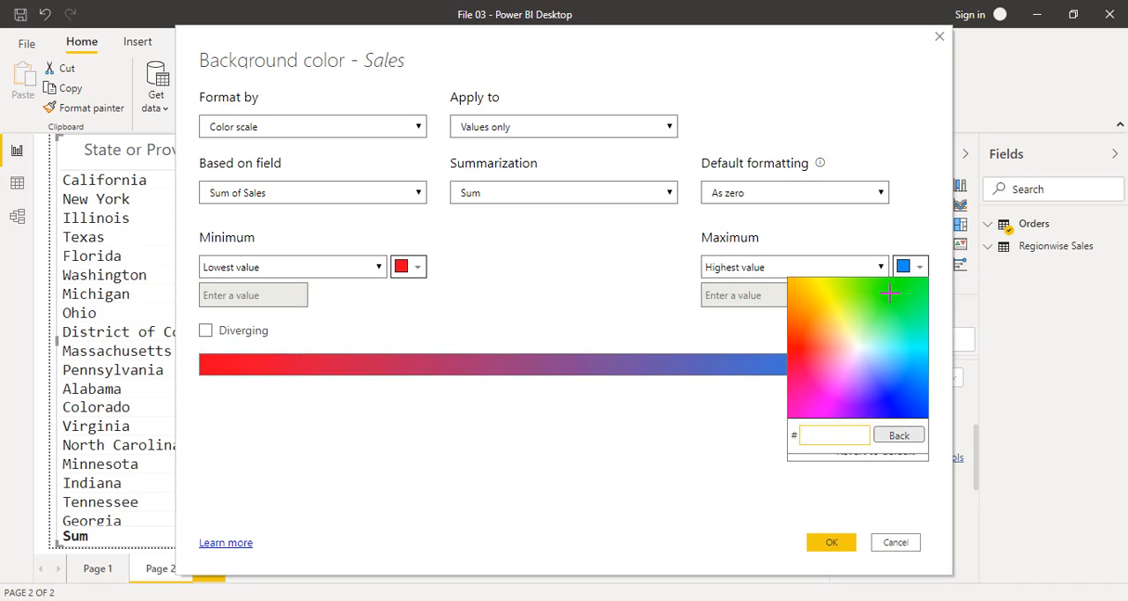
pyautogui.click(890, 293)
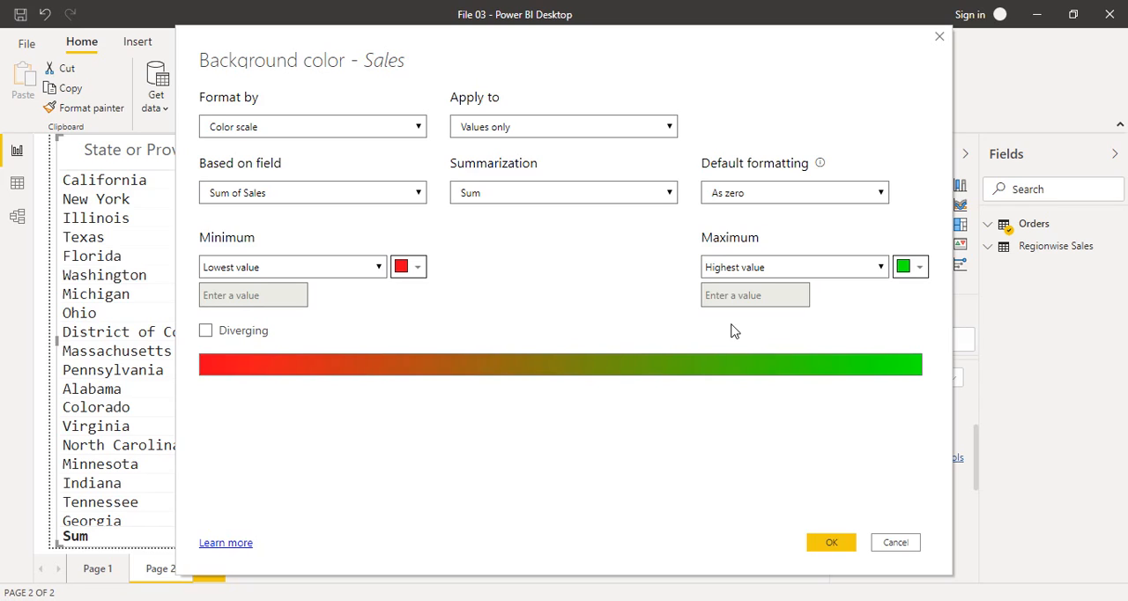
pyautogui.click(878, 266)
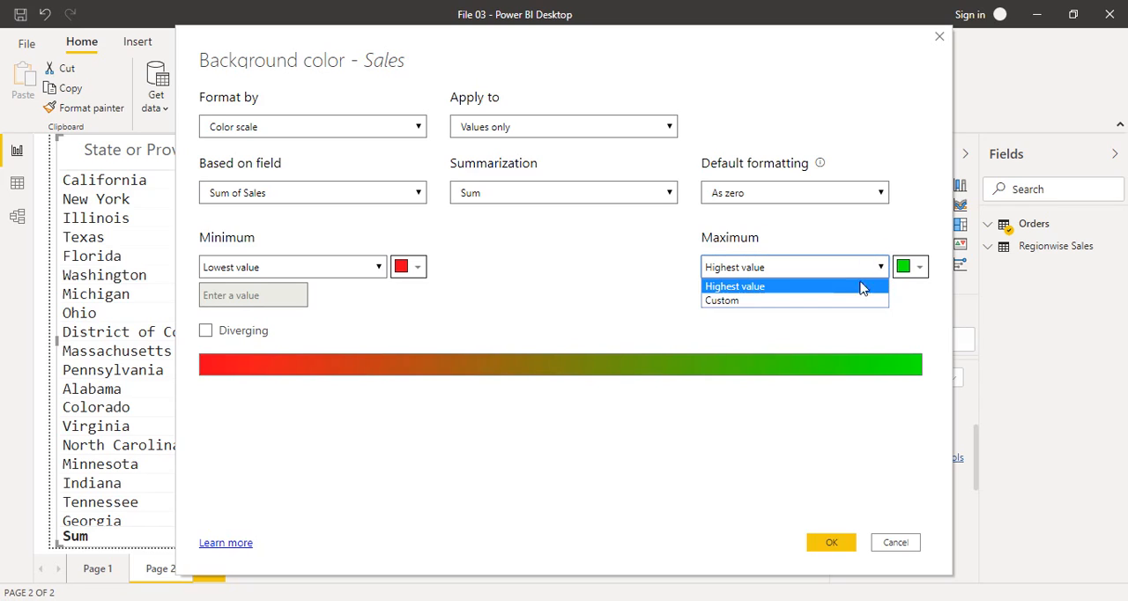
pyautogui.click(815, 288)
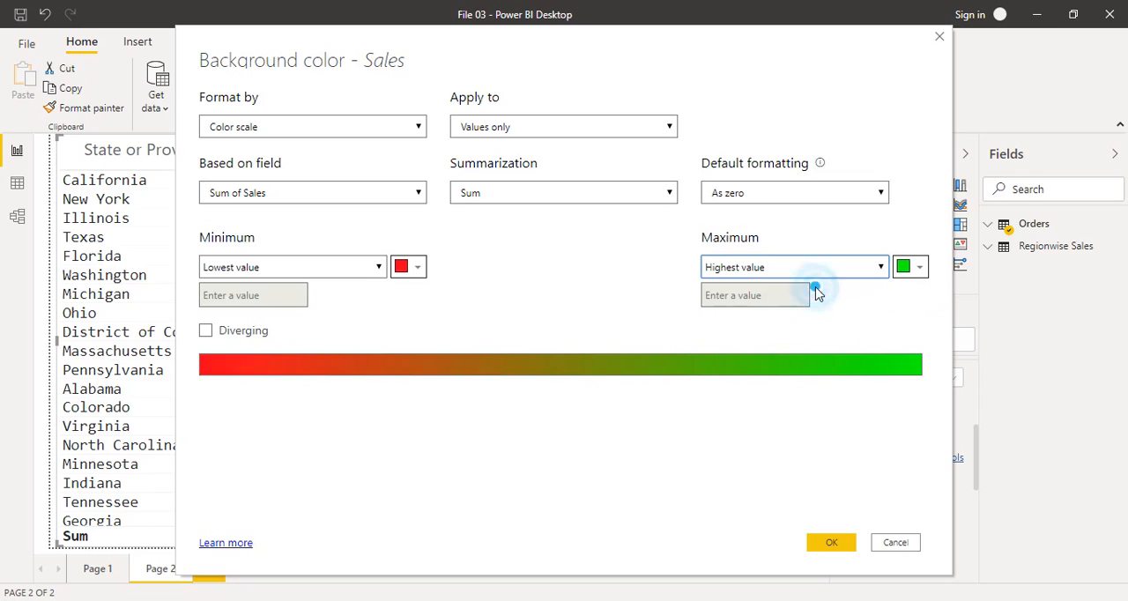
pyautogui.click(604, 291)
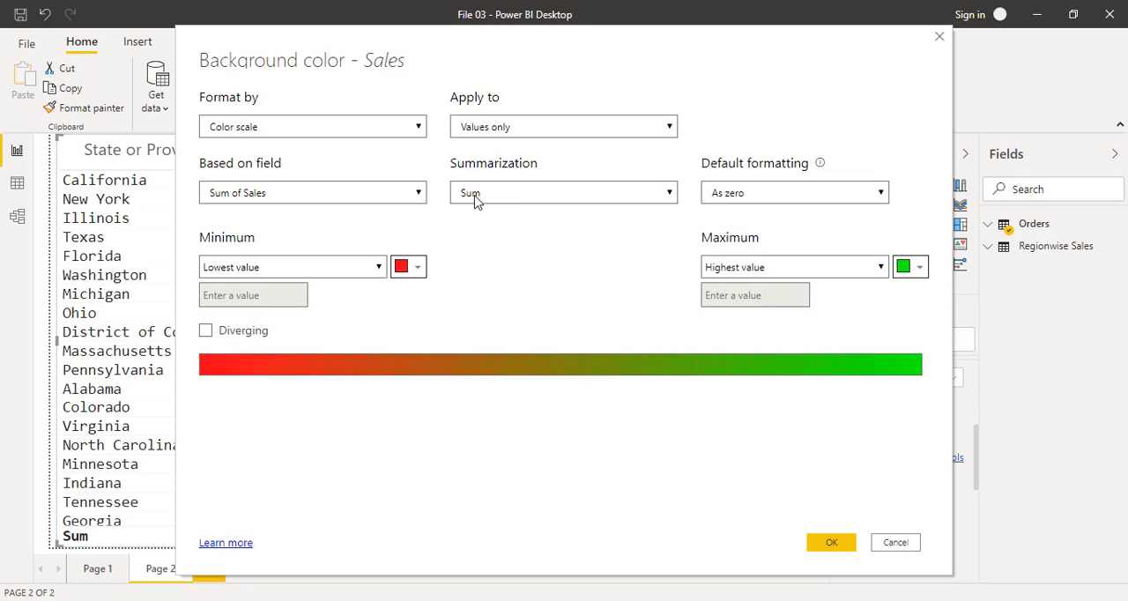
pyautogui.click(379, 128)
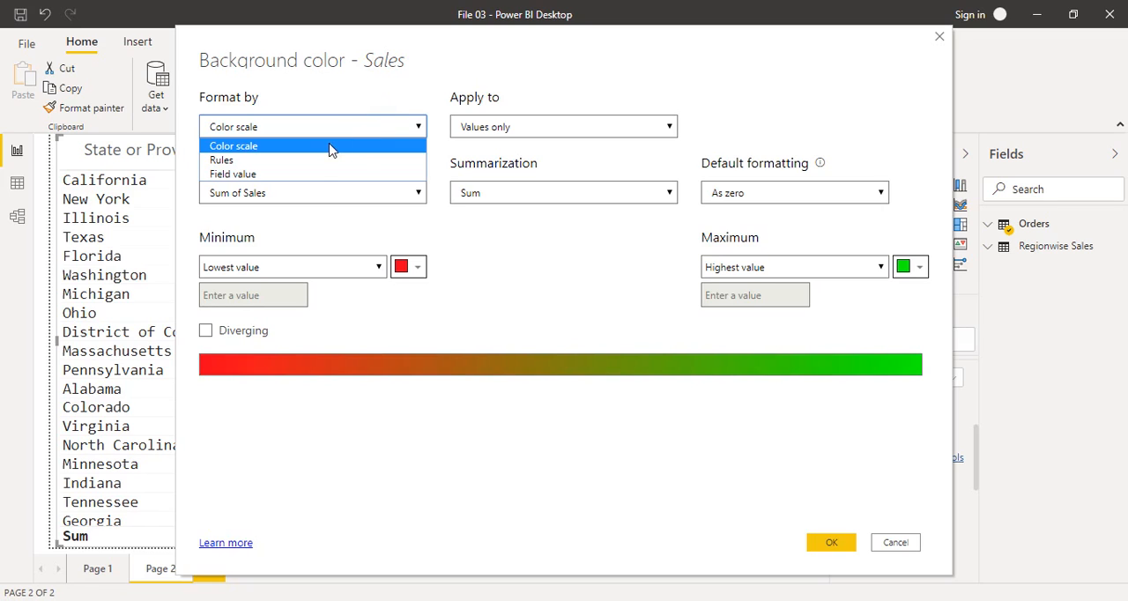
pyautogui.click(581, 342)
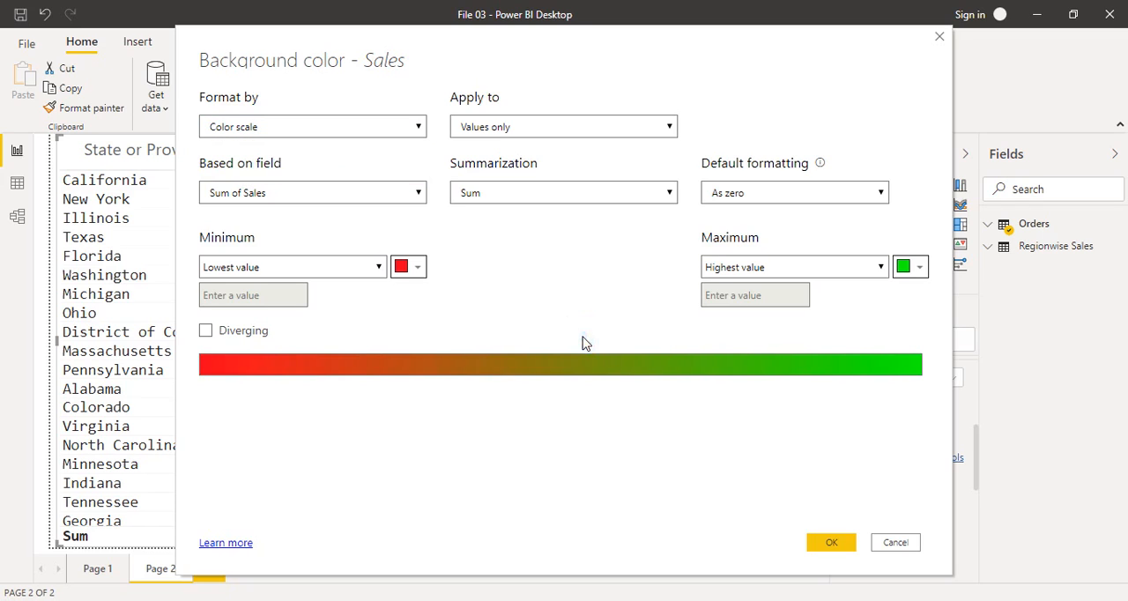
# Step: Apply the red-to-green background scale to the Sales values and check the coloring through to the last state
pyautogui.click(841, 542)
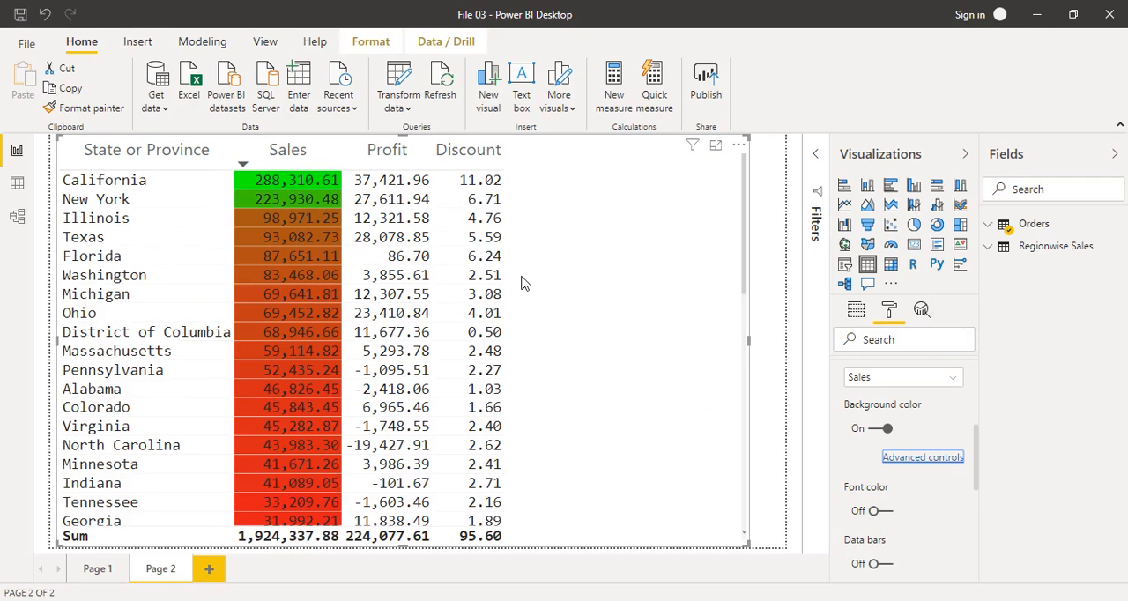
pyautogui.moveTo(743, 257); pyautogui.dragTo(743, 550)
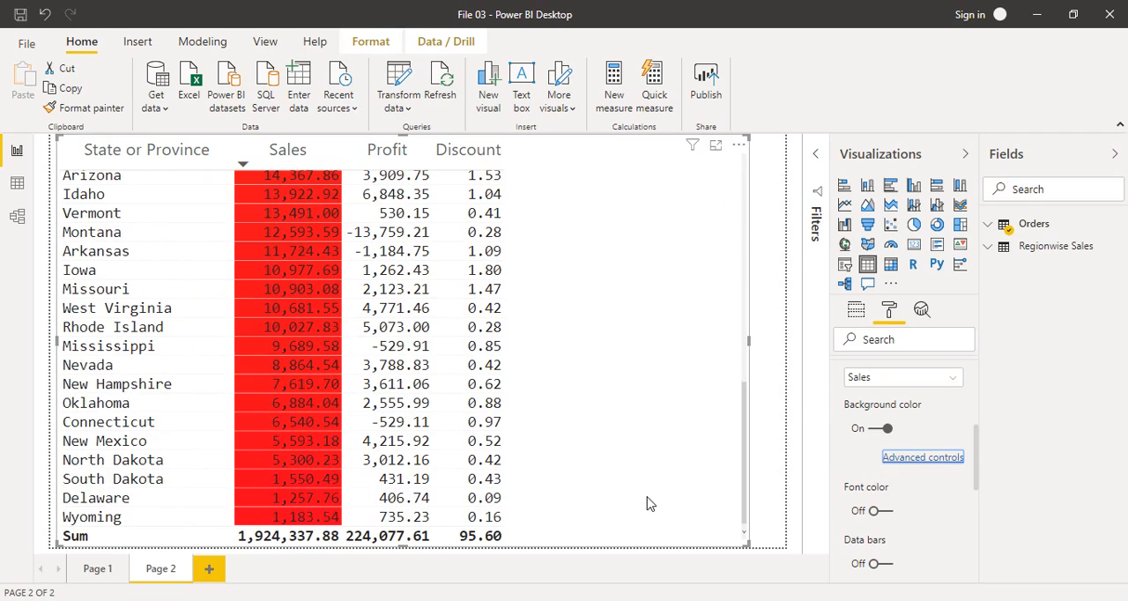
pyautogui.moveTo(740, 467); pyautogui.dragTo(721, 227)
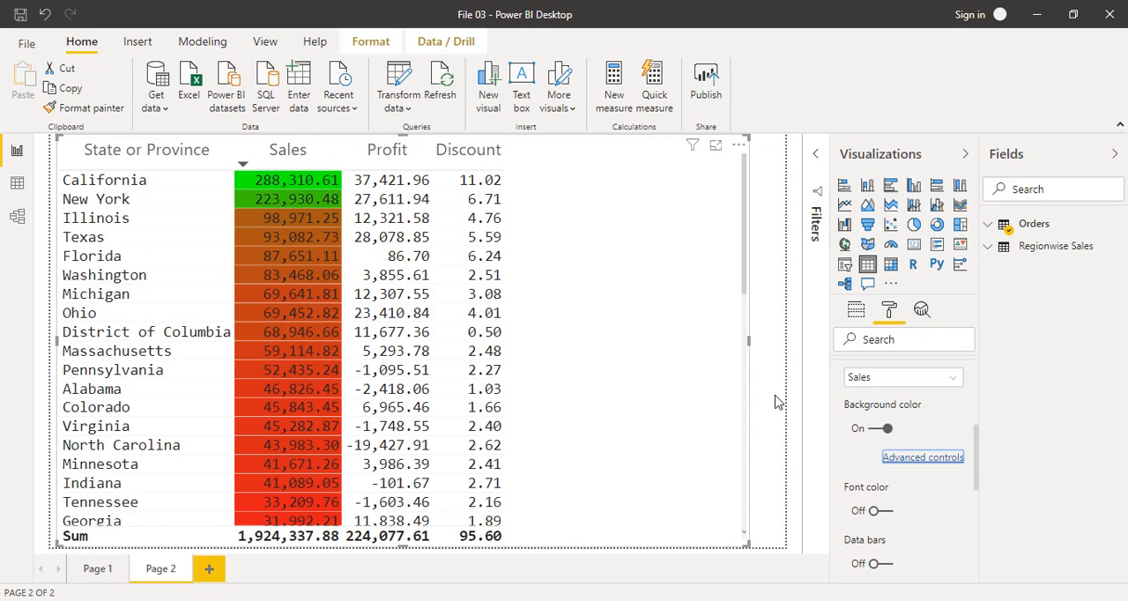
# Step: Turn on conditional font color for the Profit column and sort the table by Profit in descending order
pyautogui.click(950, 379)
pyautogui.click(942, 431)
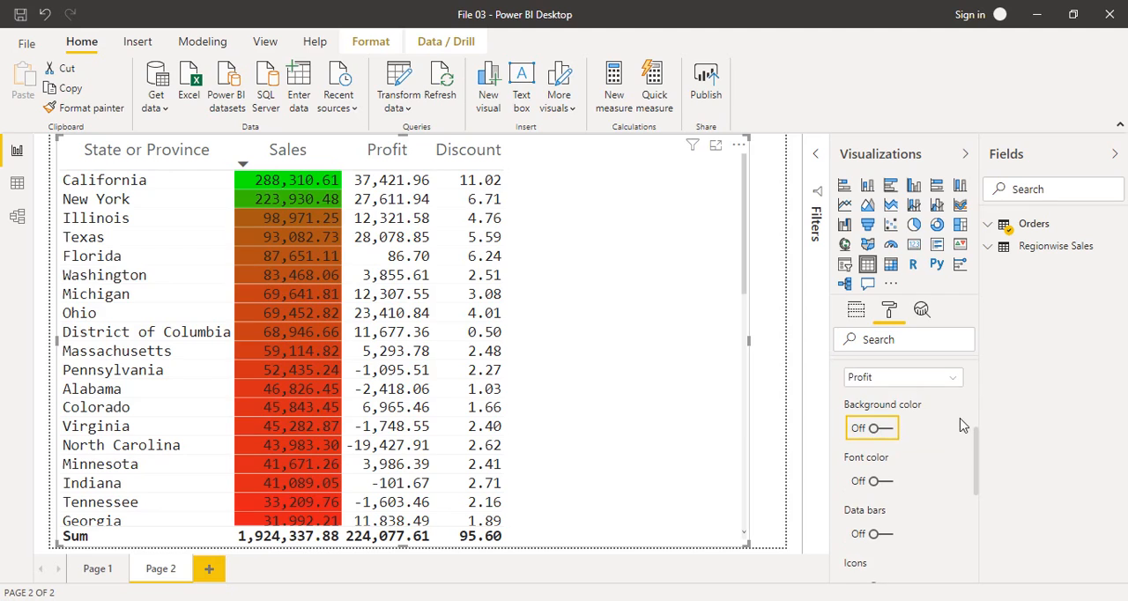
pyautogui.moveTo(976, 438); pyautogui.dragTo(976, 444)
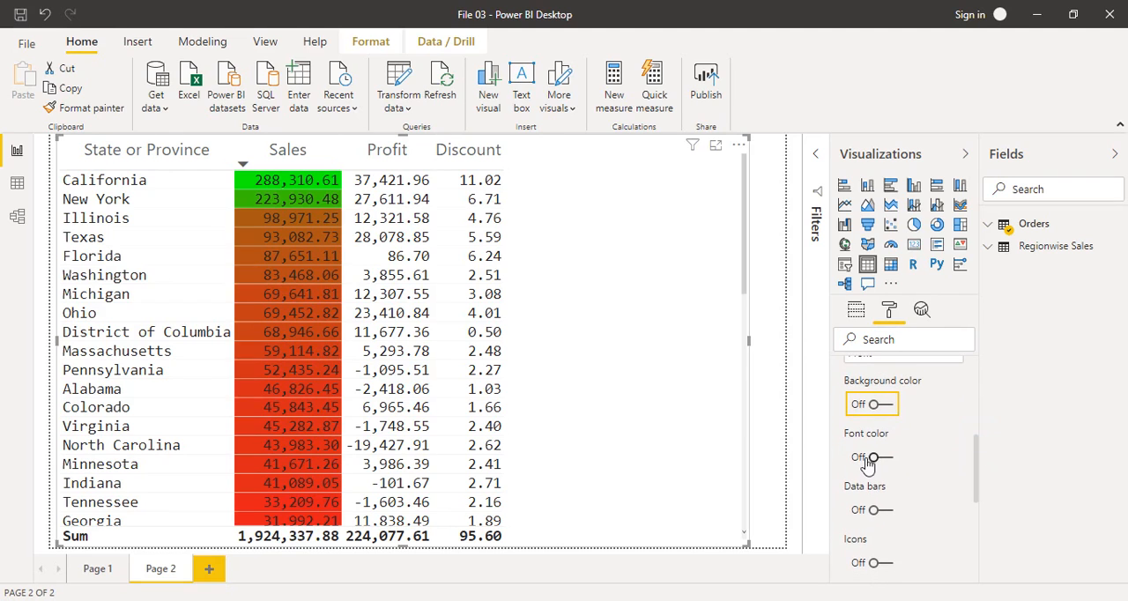
pyautogui.click(879, 457)
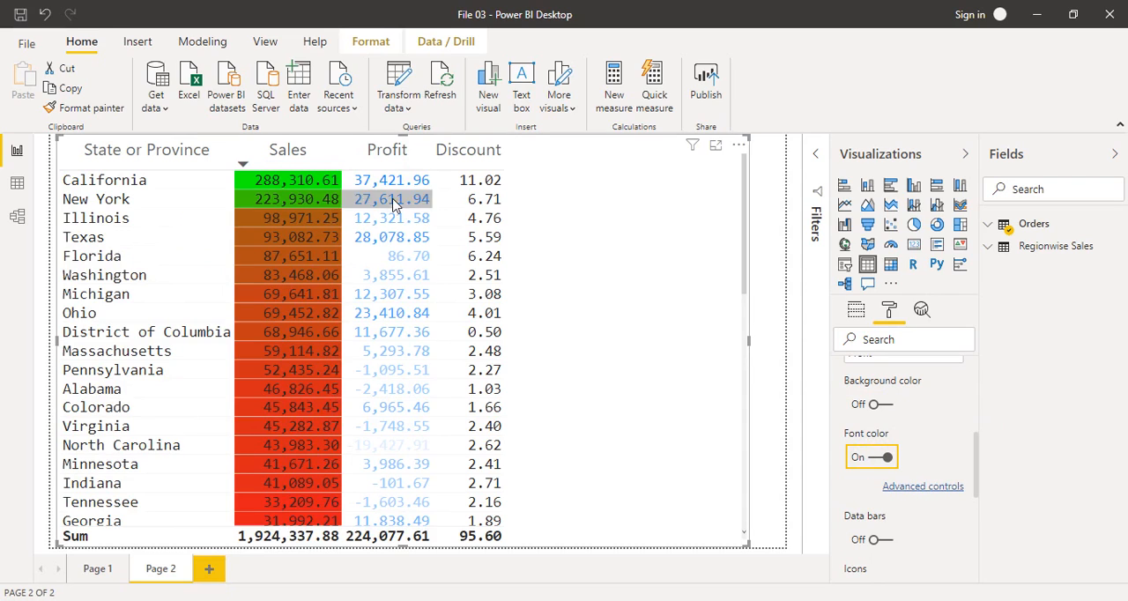
pyautogui.click(349, 166)
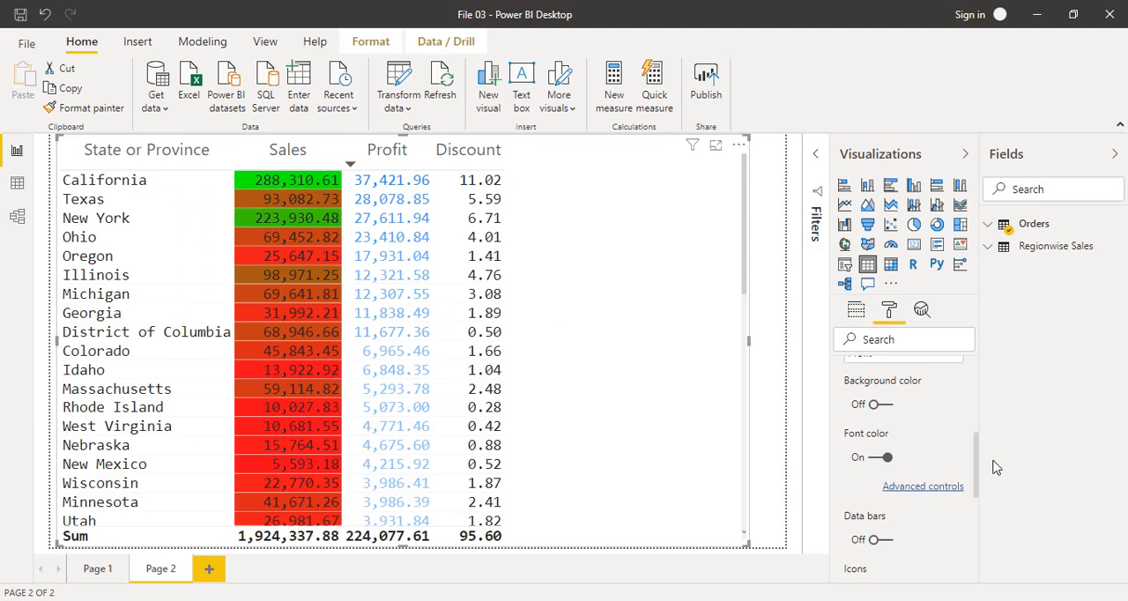
# Step: View the advanced font color settings for Profit and close them without making changes
pyautogui.click(923, 485)
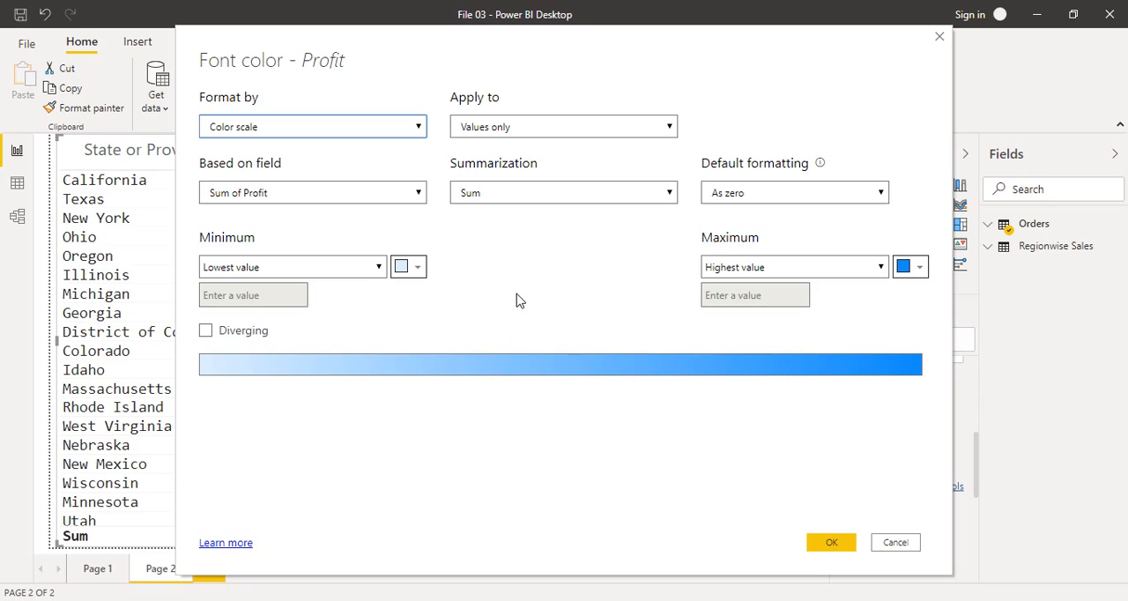
pyautogui.click(939, 36)
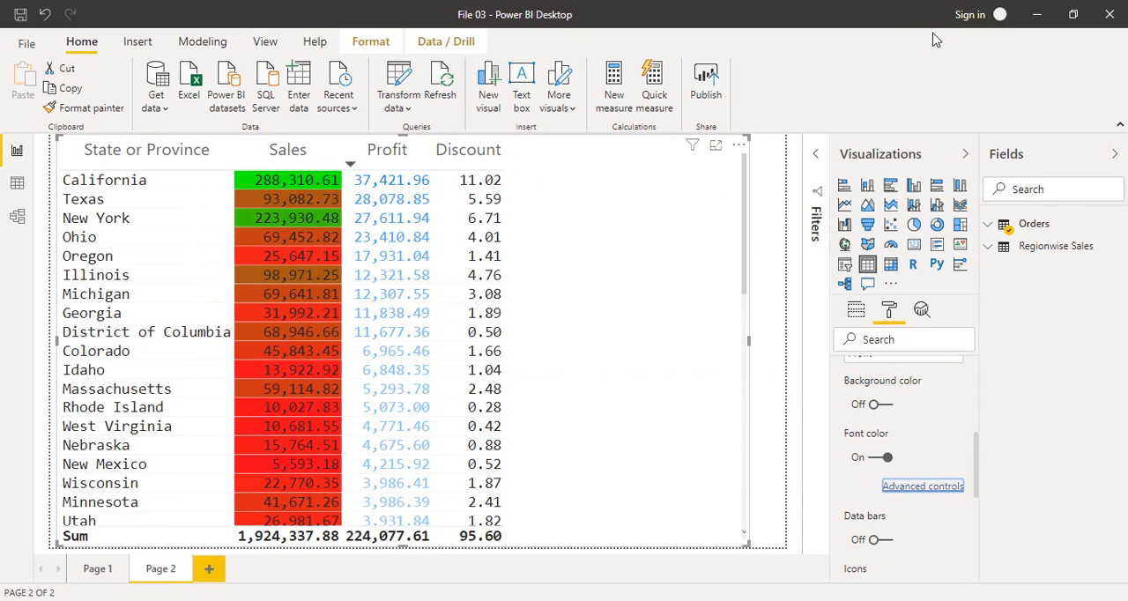
# Step: Sort the table by Discount in descending order and turn on data bars for the Discount column
pyautogui.click(483, 157)
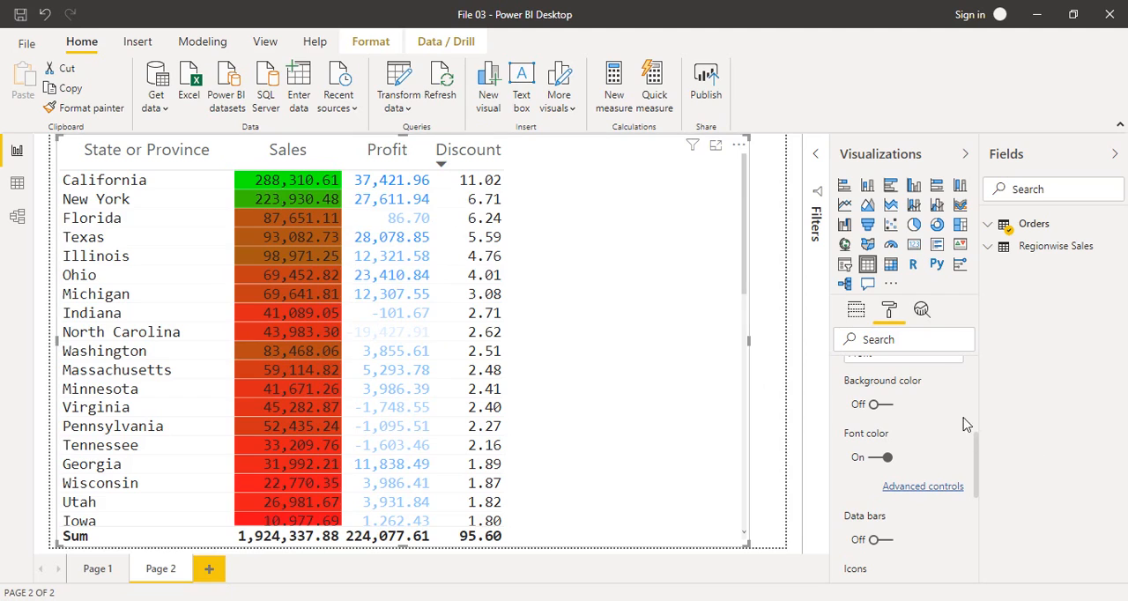
pyautogui.moveTo(975, 440); pyautogui.dragTo(987, 426)
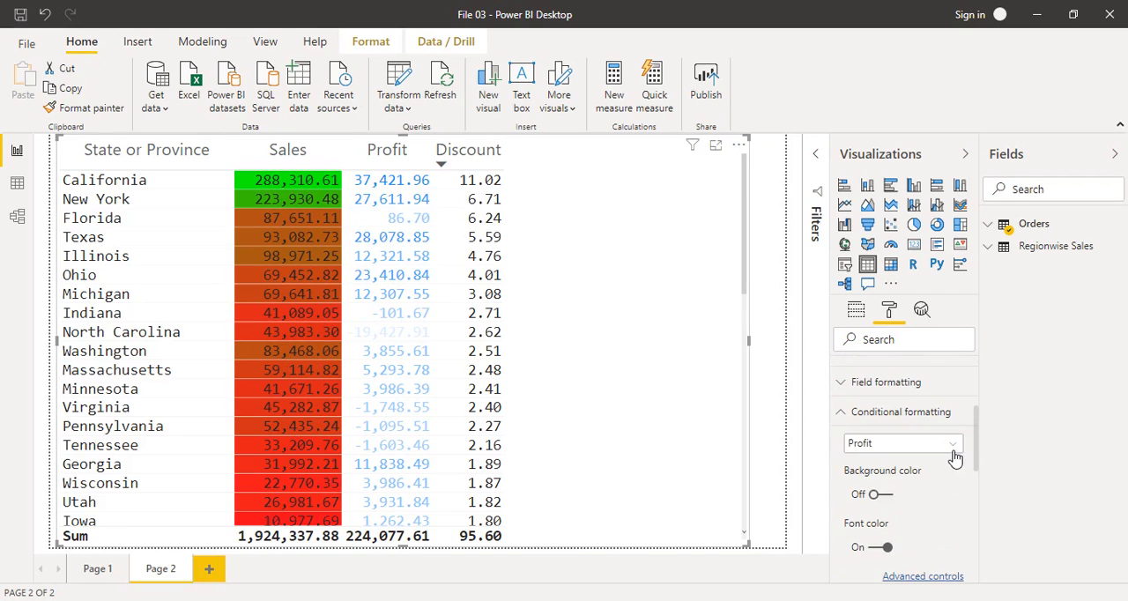
pyautogui.click(954, 444)
pyautogui.click(895, 517)
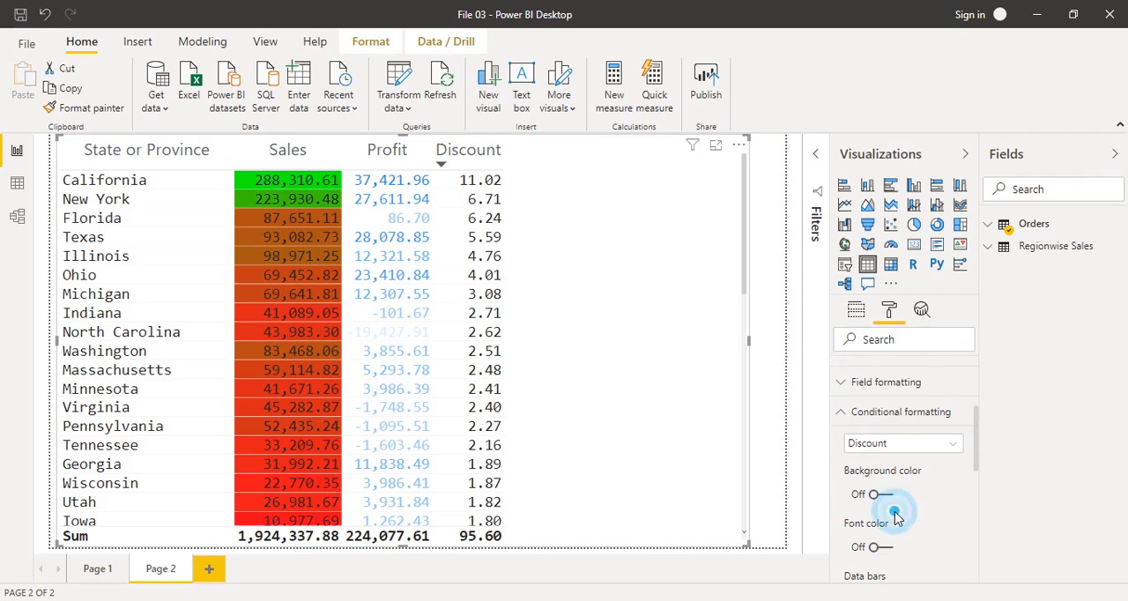
pyautogui.moveTo(977, 425); pyautogui.dragTo(978, 495)
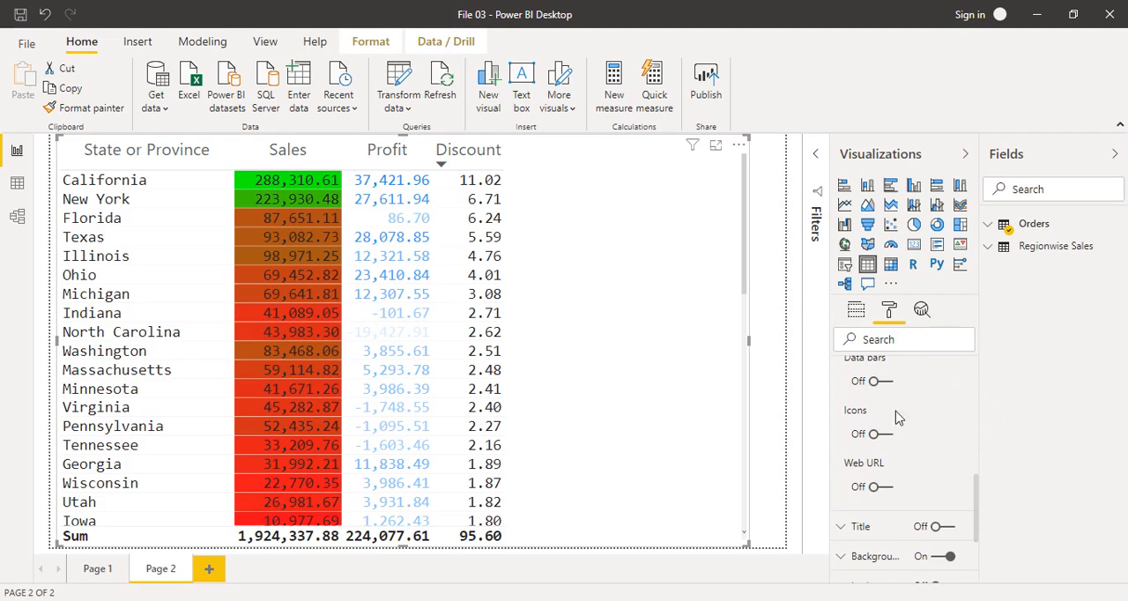
pyautogui.click(879, 382)
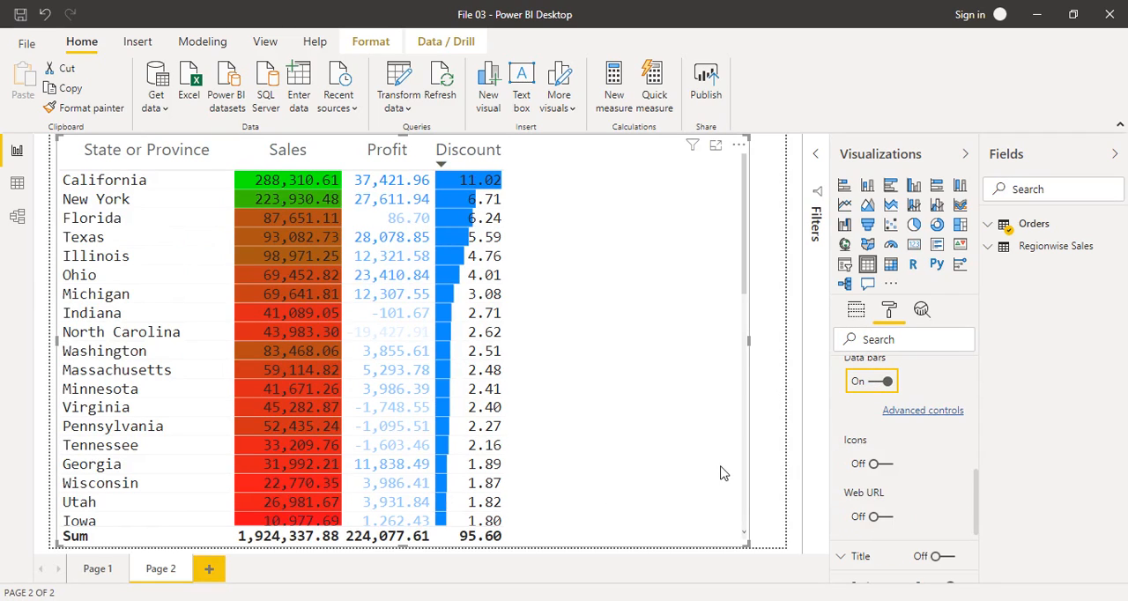
# Step: Set the bar direction of the Discount data bars to Right to left in the advanced settings
pyautogui.click(913, 416)
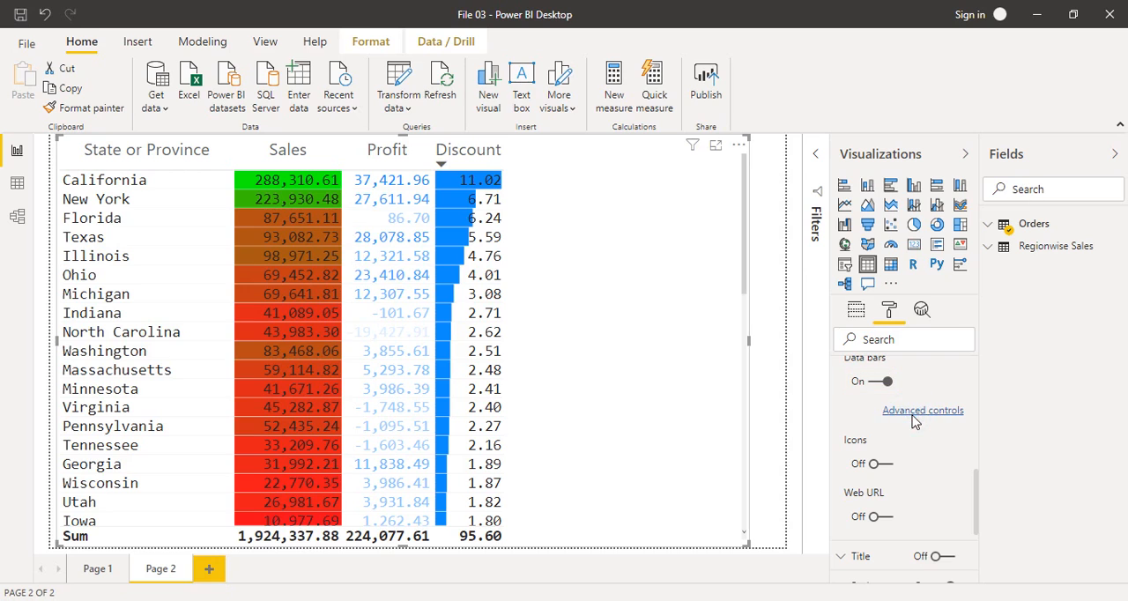
pyautogui.moveTo(588, 41); pyautogui.dragTo(815, 48)
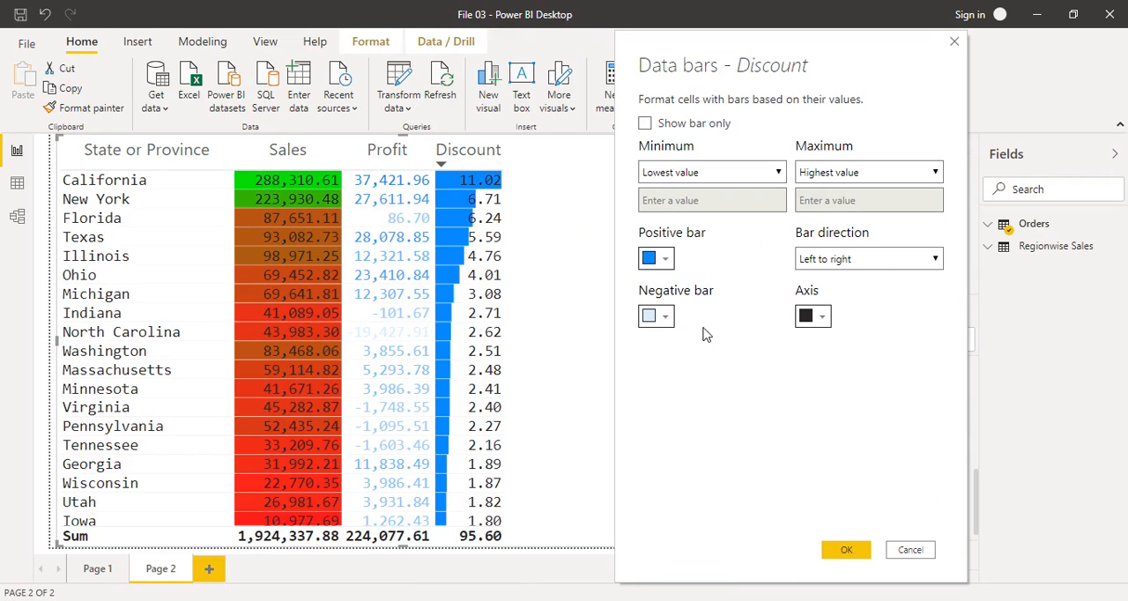
pyautogui.click(849, 260)
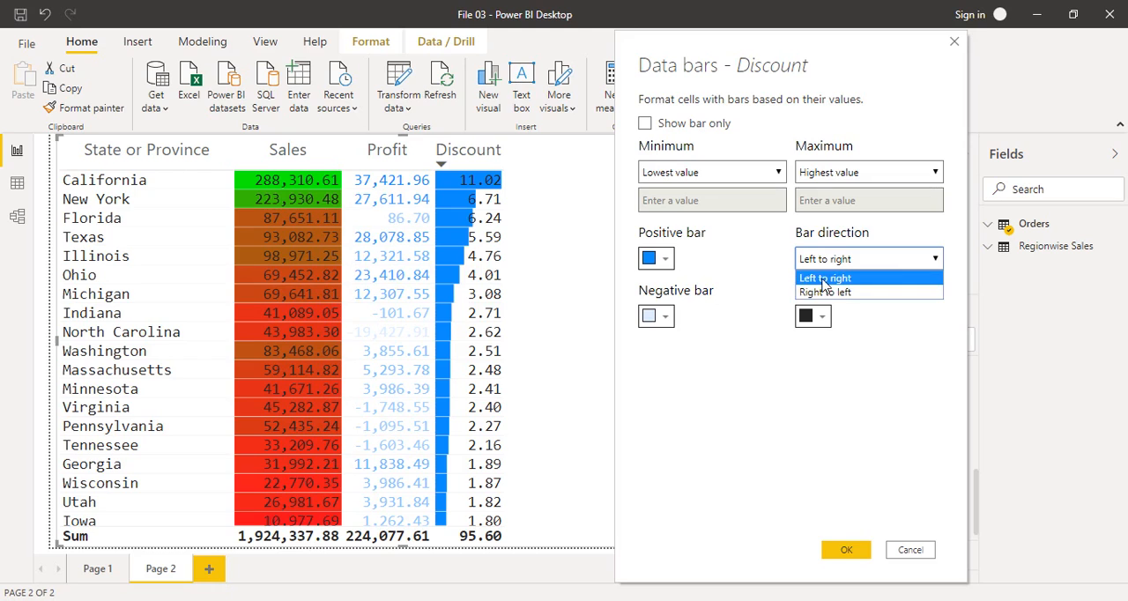
pyautogui.click(824, 292)
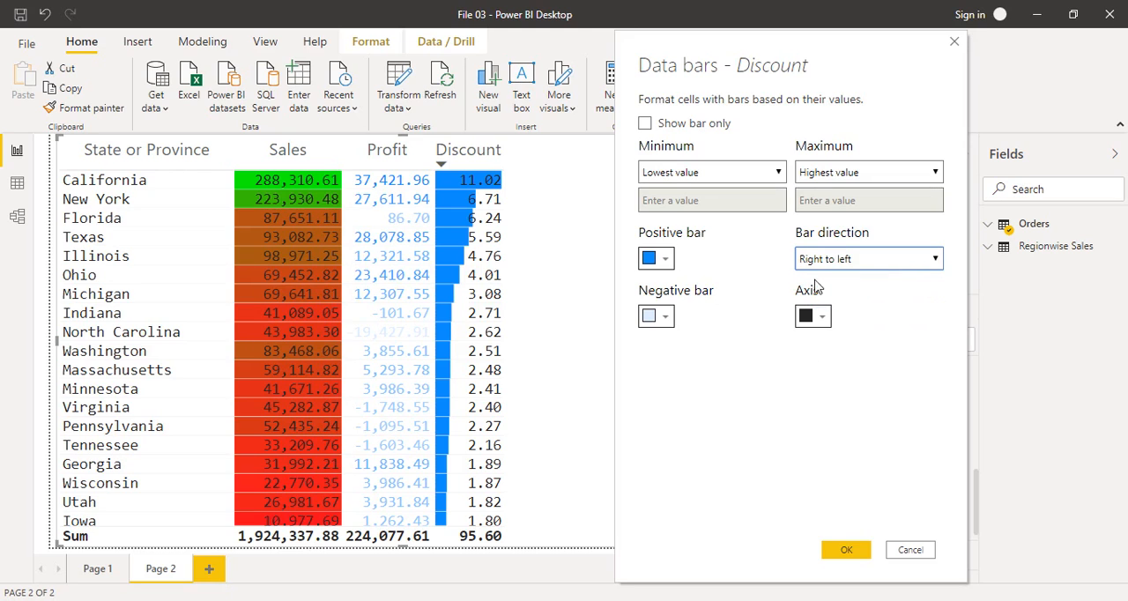
pyautogui.click(845, 549)
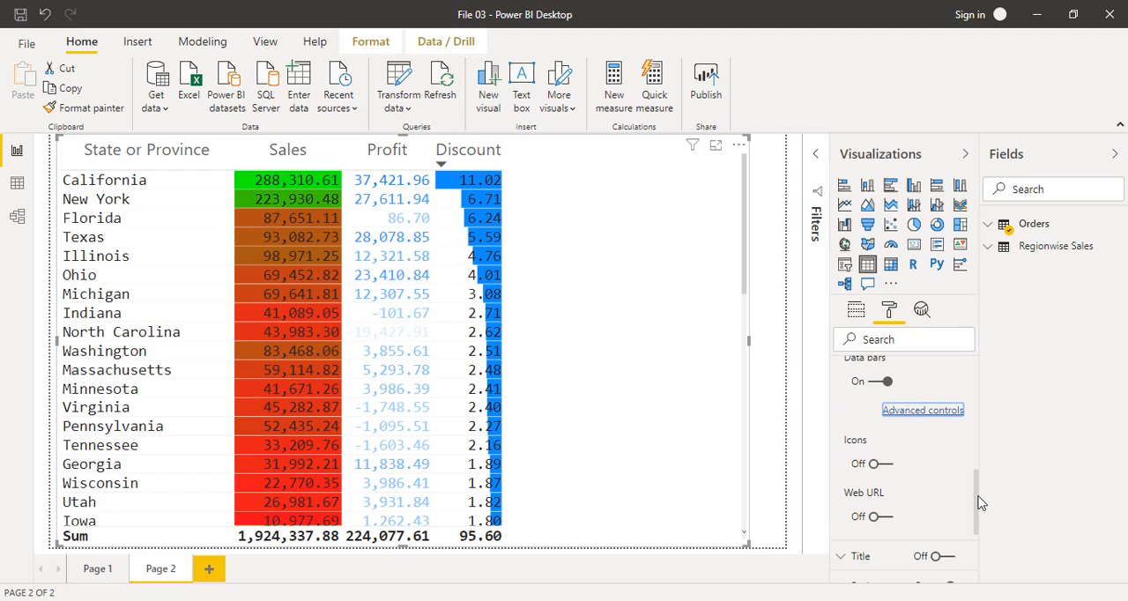
# Step: Replace the Profit column's conditional font color with data bars and sort the table by Profit in descending order
pyautogui.moveTo(977, 502); pyautogui.dragTo(977, 496)
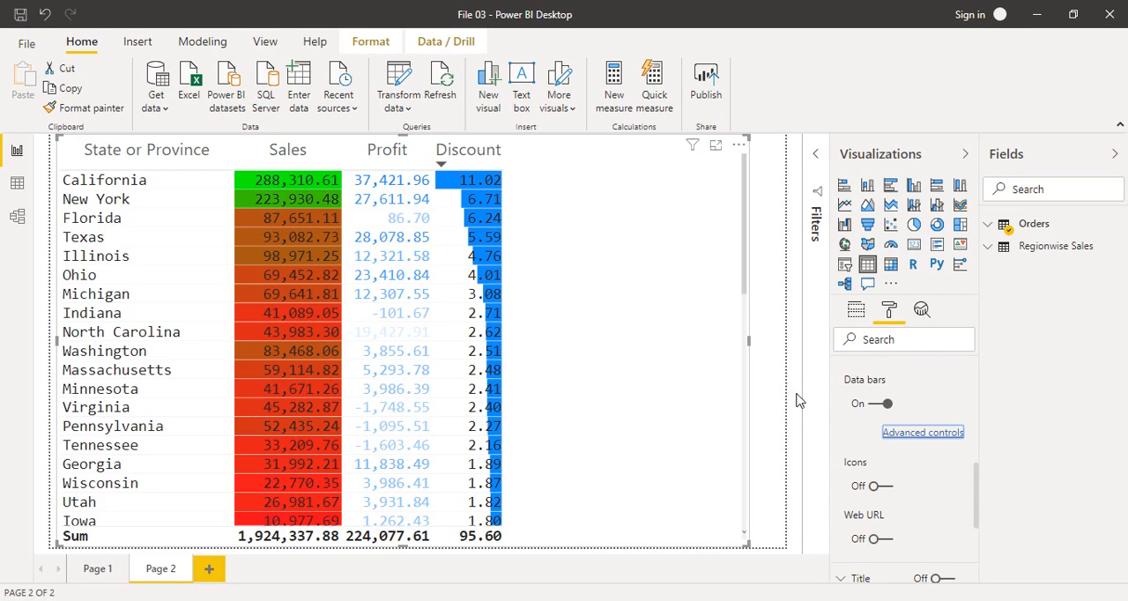
pyautogui.moveTo(977, 503); pyautogui.dragTo(975, 449)
pyautogui.click(952, 424)
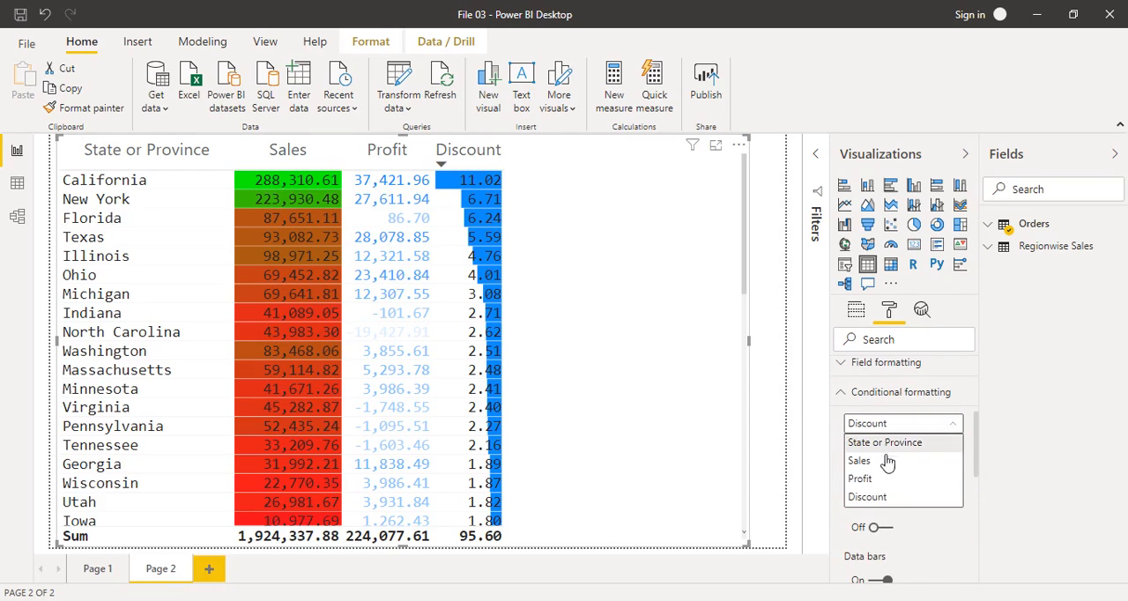
pyautogui.click(884, 478)
pyautogui.moveTo(980, 437); pyautogui.dragTo(979, 457)
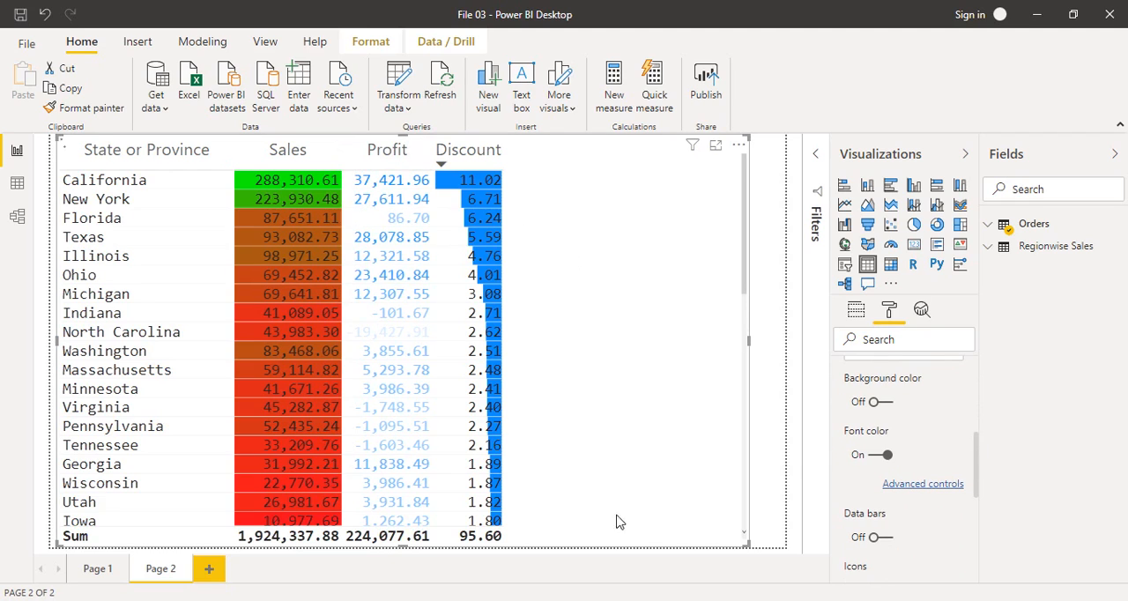
pyautogui.click(885, 455)
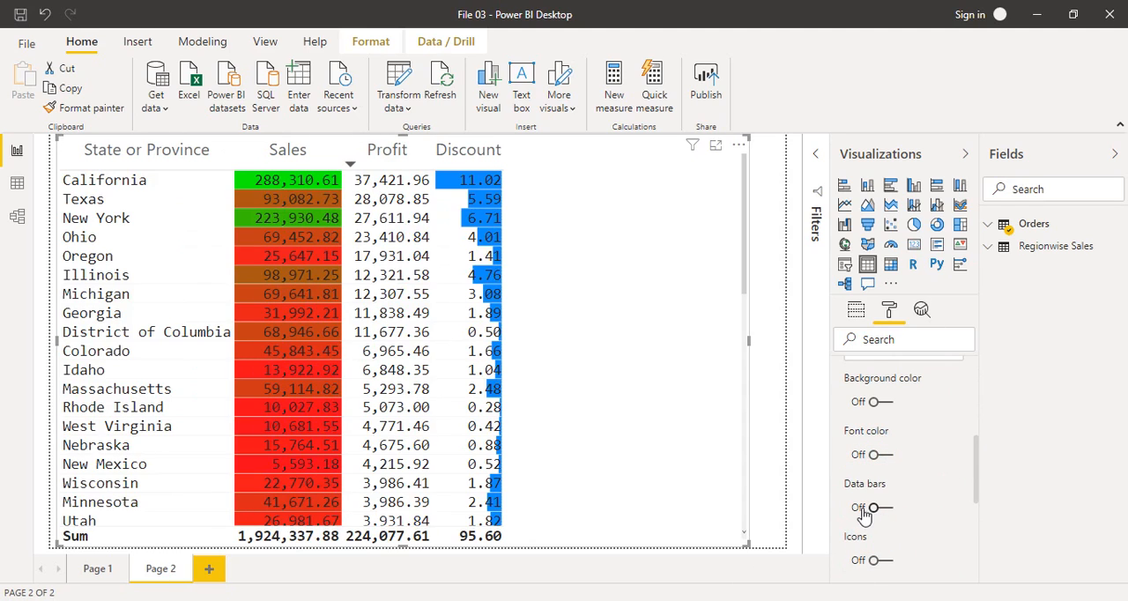
pyautogui.click(872, 507)
# Step: Color the Profit data bars green for positive and red for negative values and review them down to the last state
pyautogui.moveTo(976, 453); pyautogui.dragTo(981, 486)
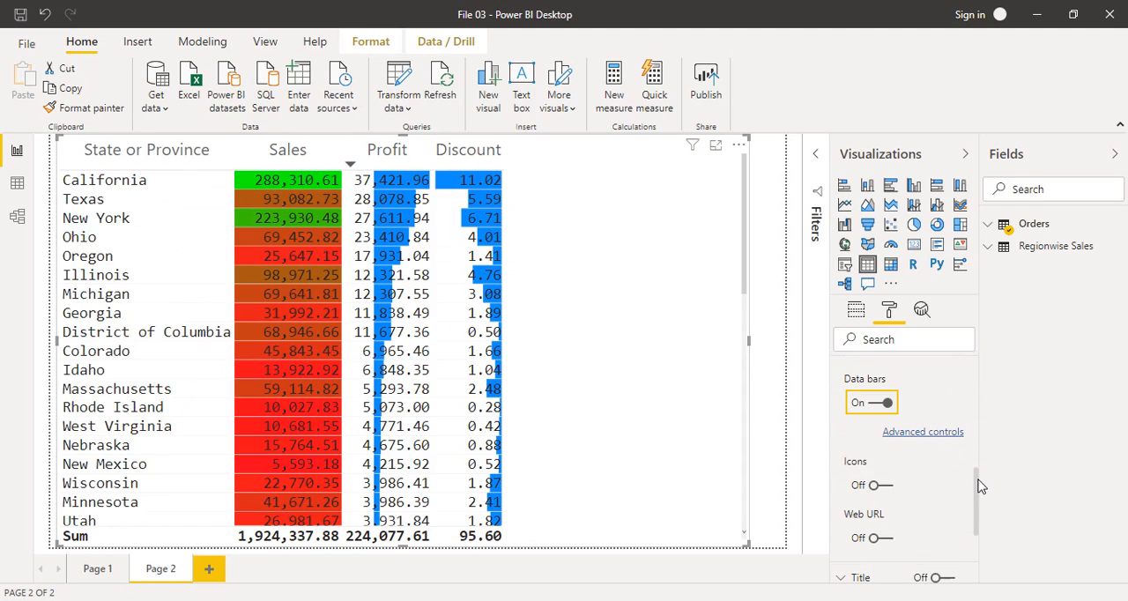
pyautogui.click(931, 437)
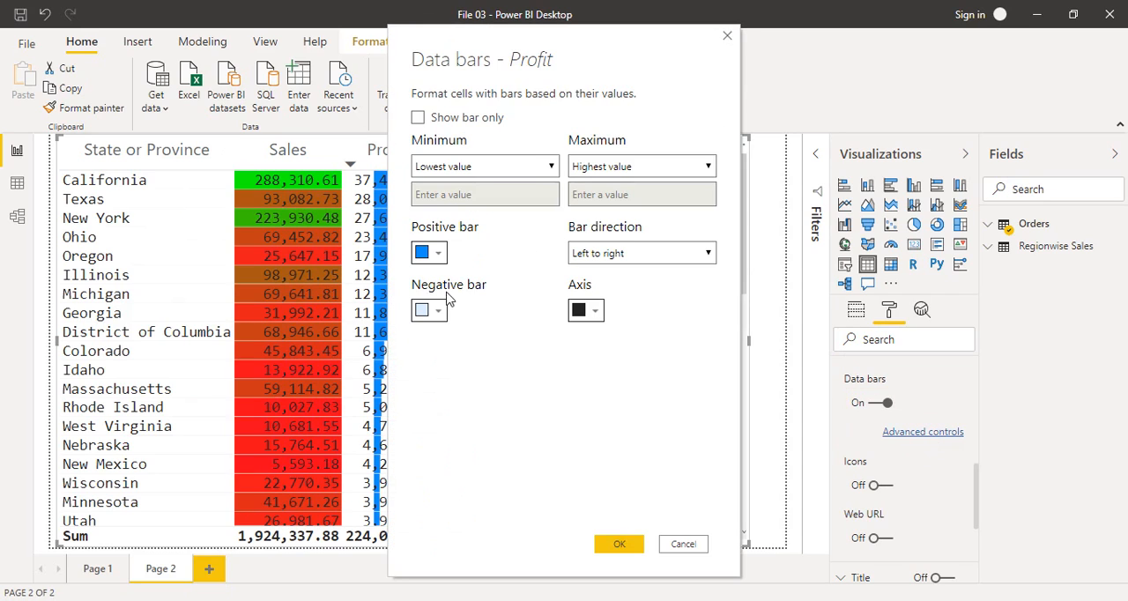
pyautogui.click(441, 255)
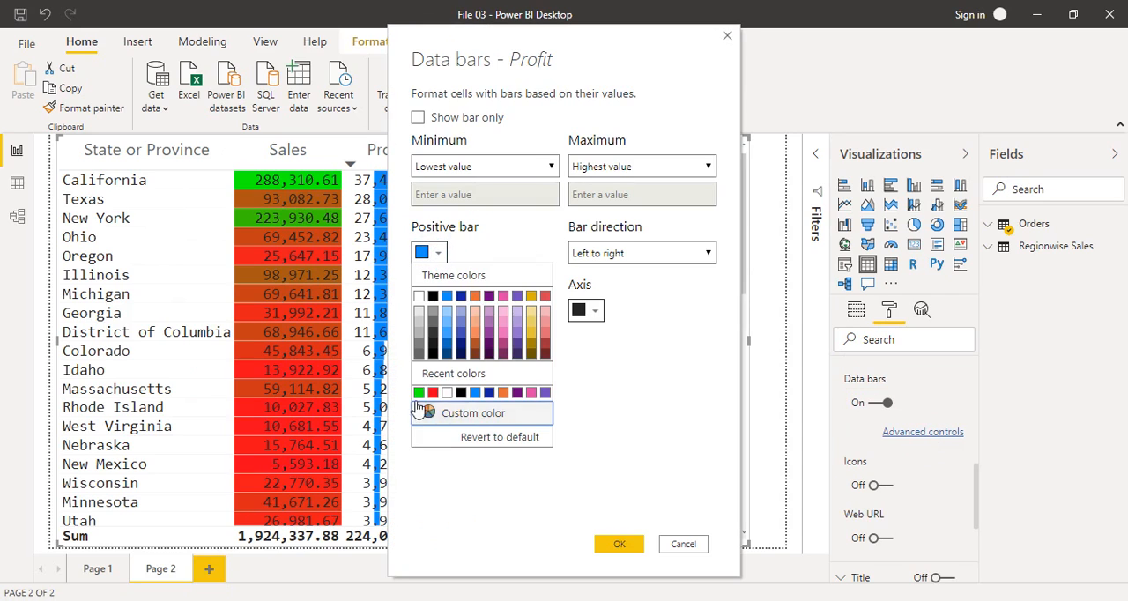
pyautogui.click(419, 394)
pyautogui.click(434, 310)
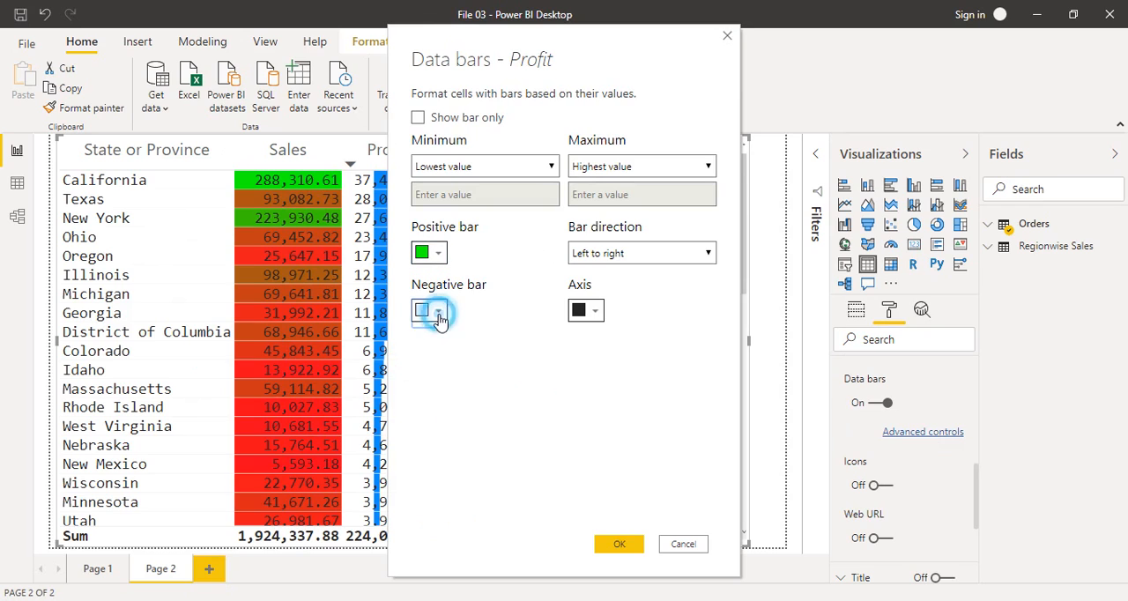
pyautogui.click(432, 451)
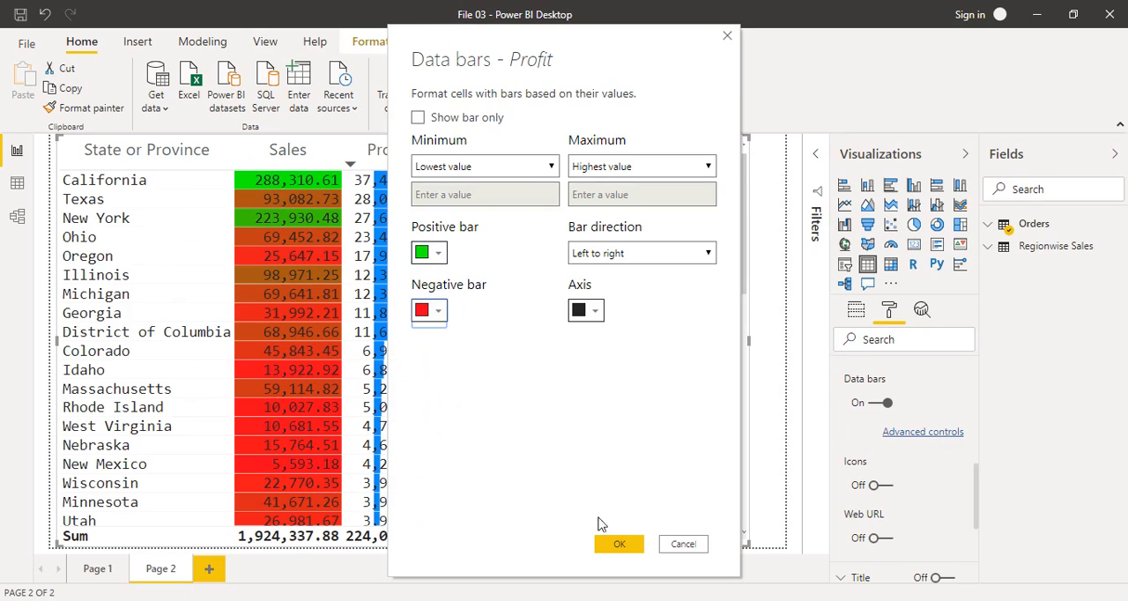
pyautogui.click(622, 545)
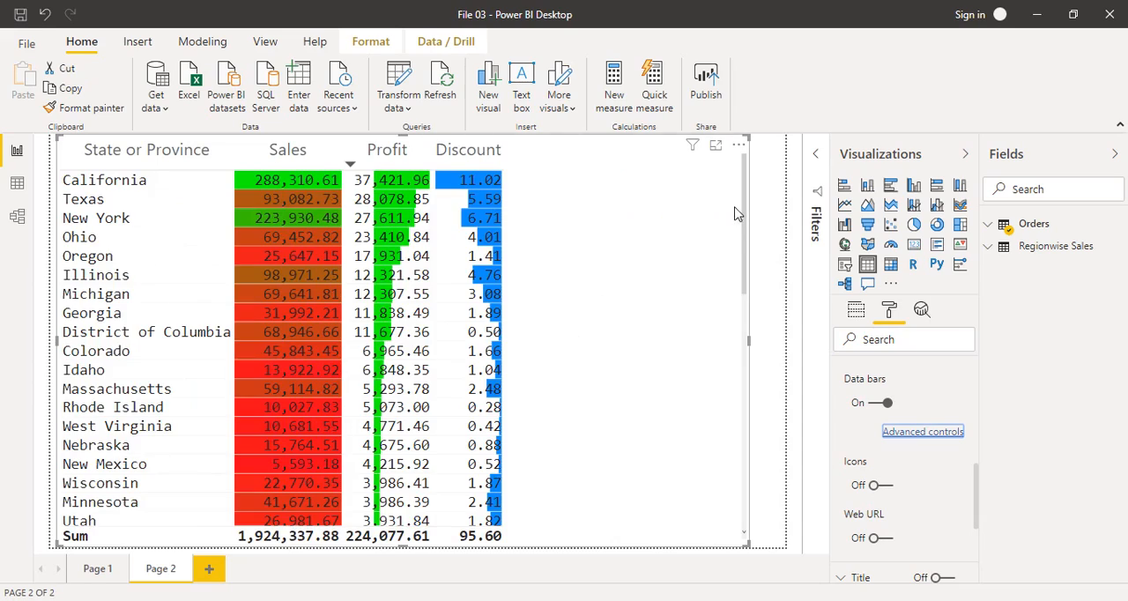
pyautogui.moveTo(743, 205); pyautogui.dragTo(740, 414)
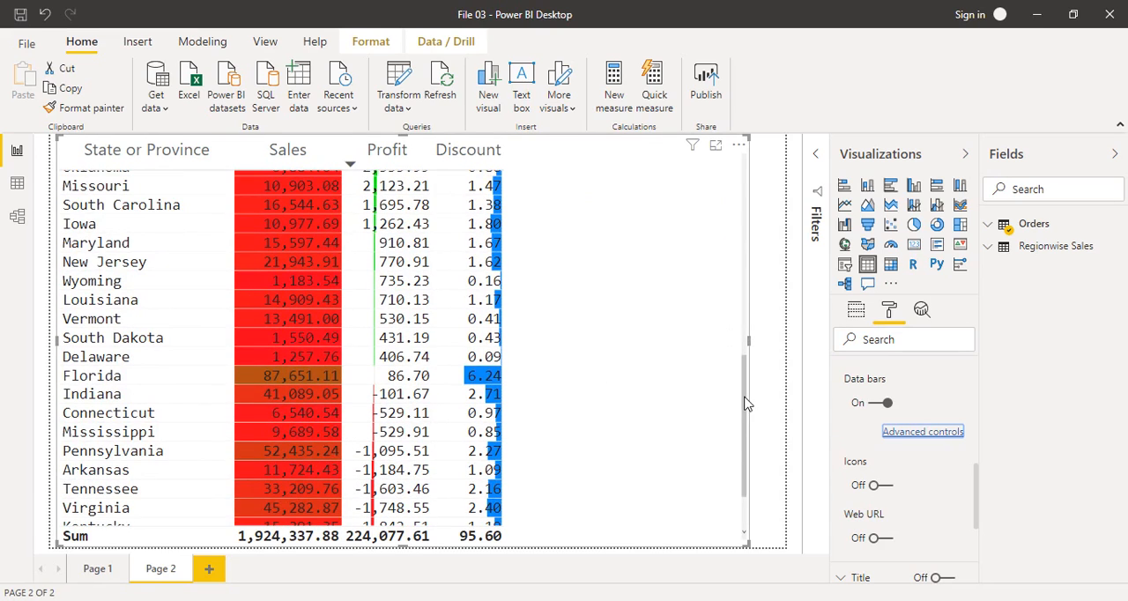
pyautogui.moveTo(745, 403); pyautogui.dragTo(745, 464)
pyautogui.moveTo(747, 504); pyautogui.dragTo(697, 207)
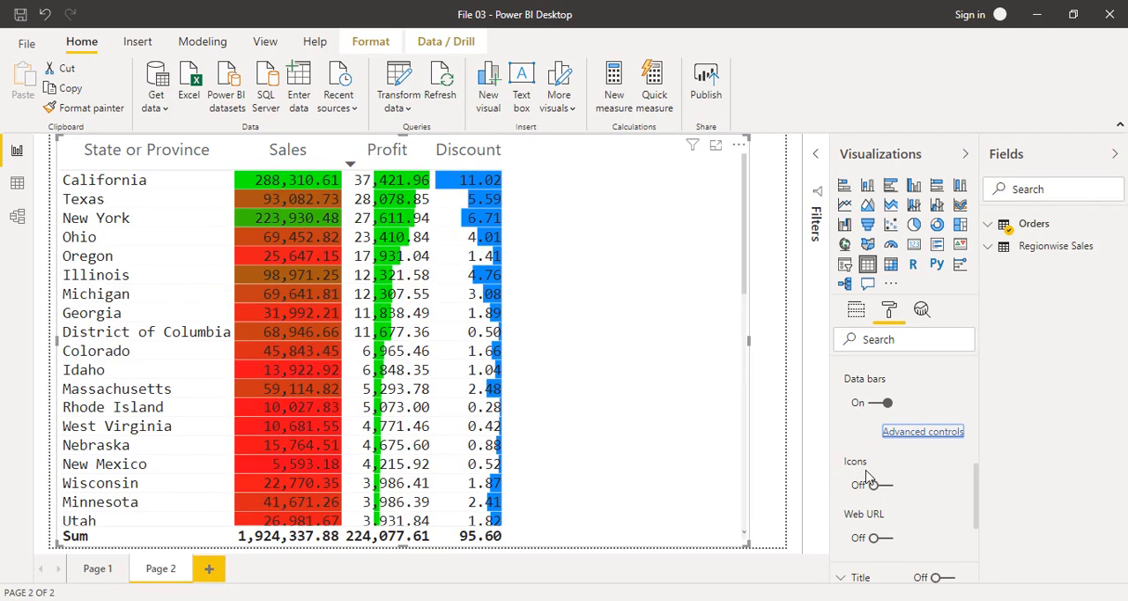
# Step: Replace the Profit column's data bars with icons and check the icons down to the last state
pyautogui.click(886, 402)
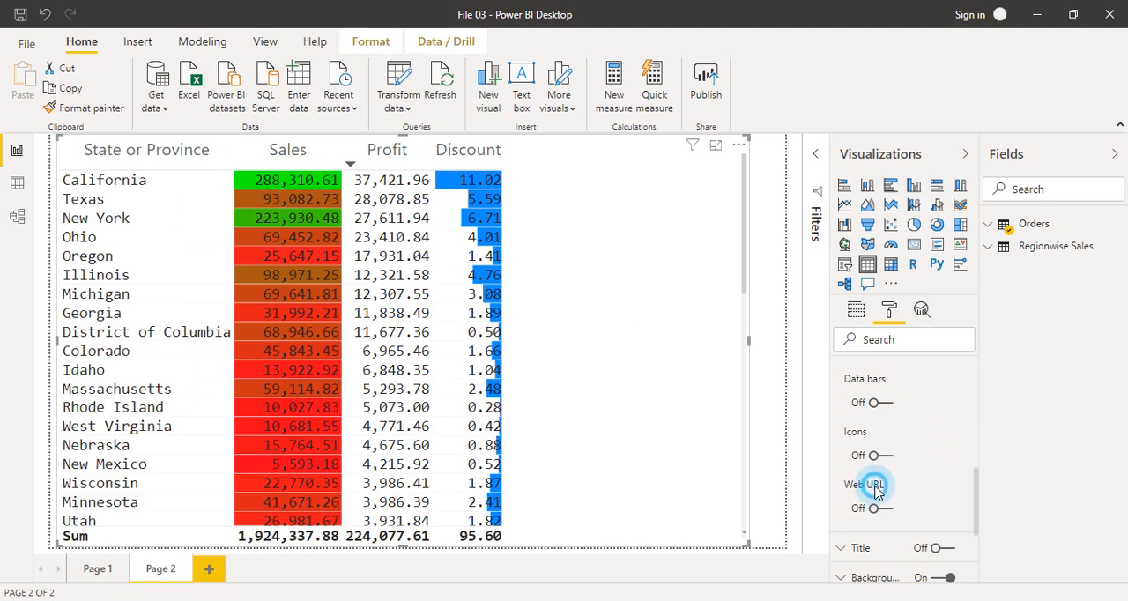
pyautogui.click(874, 457)
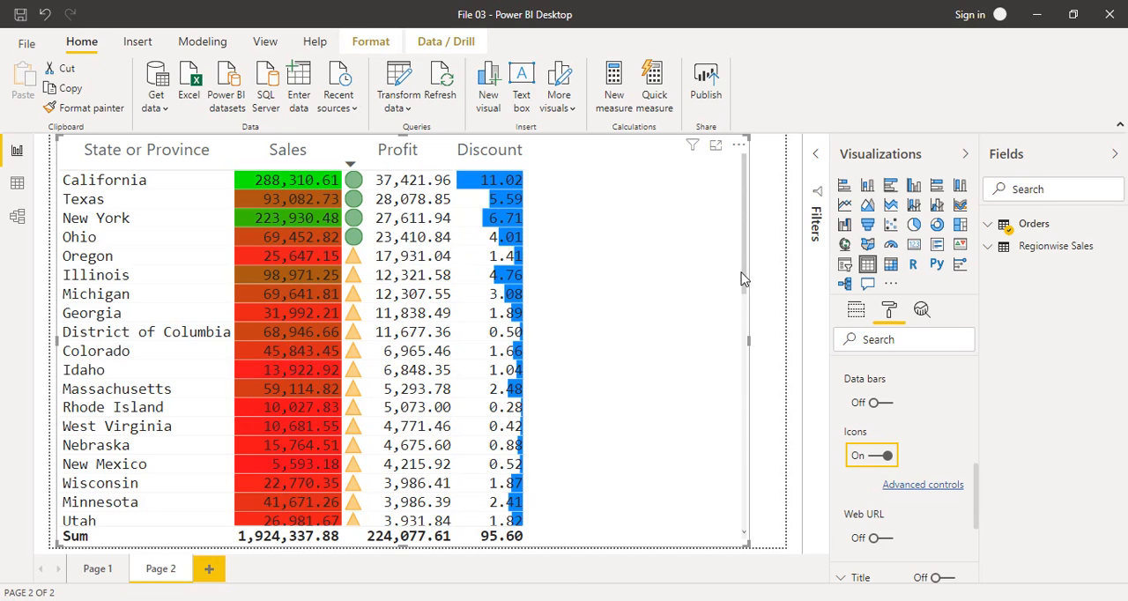
pyautogui.moveTo(742, 274); pyautogui.dragTo(756, 523)
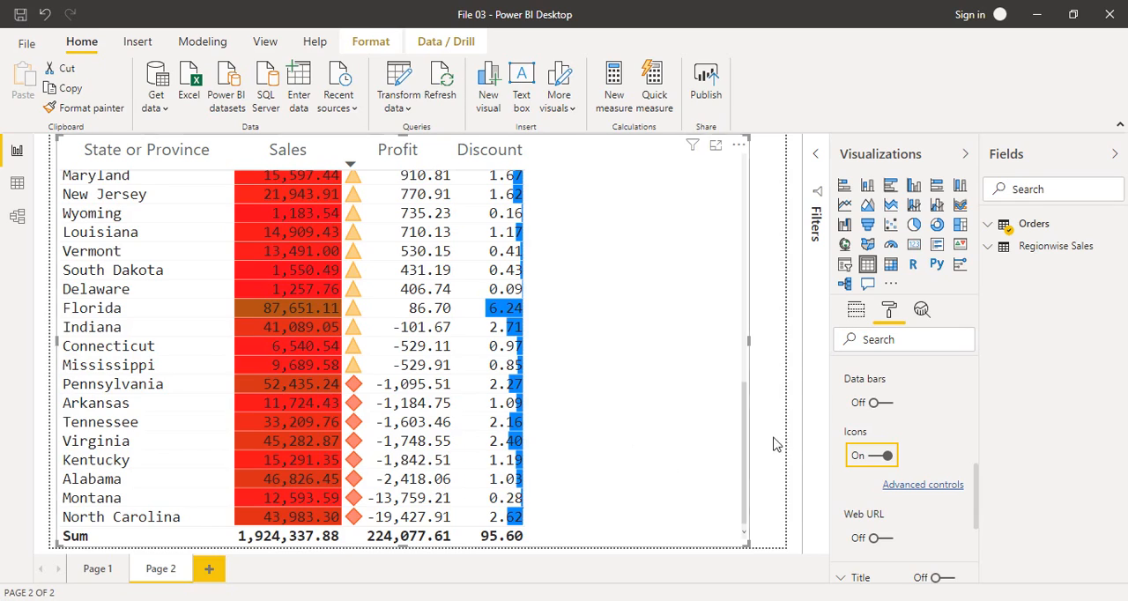
pyautogui.moveTo(744, 429); pyautogui.dragTo(741, 183)
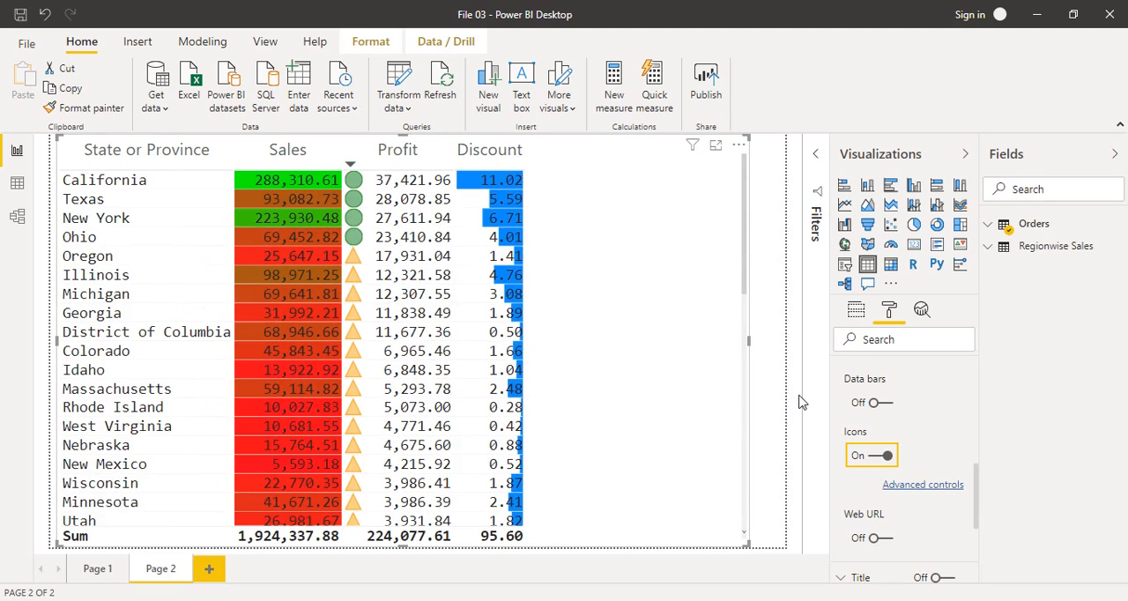
# Step: Show the Profit values as percent of grand total and sort the table by that column in descending order
pyautogui.click(854, 315)
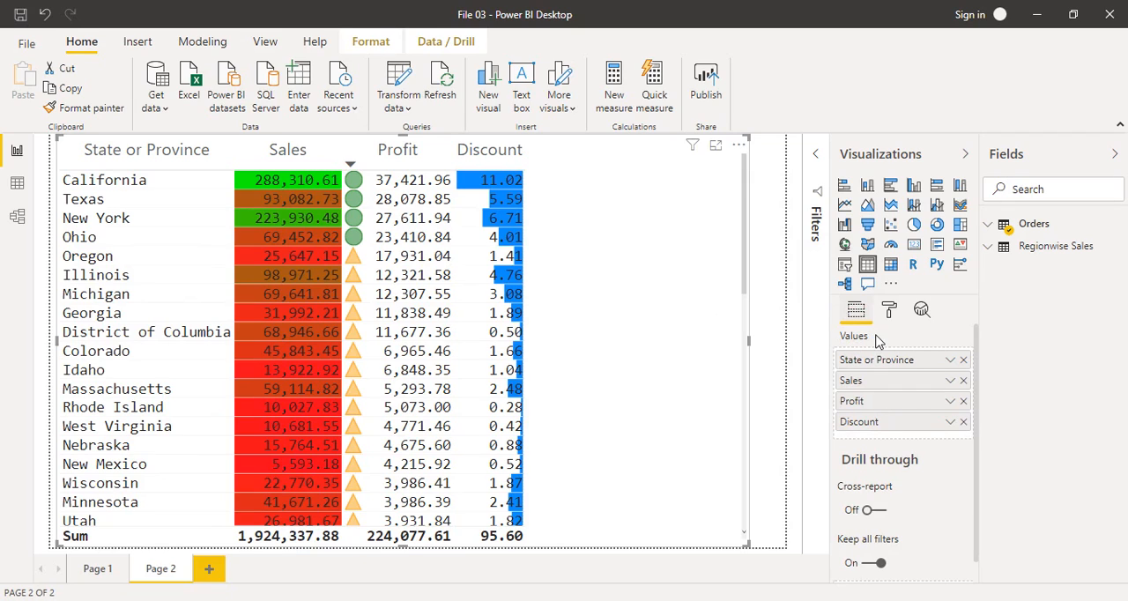
pyautogui.click(951, 408)
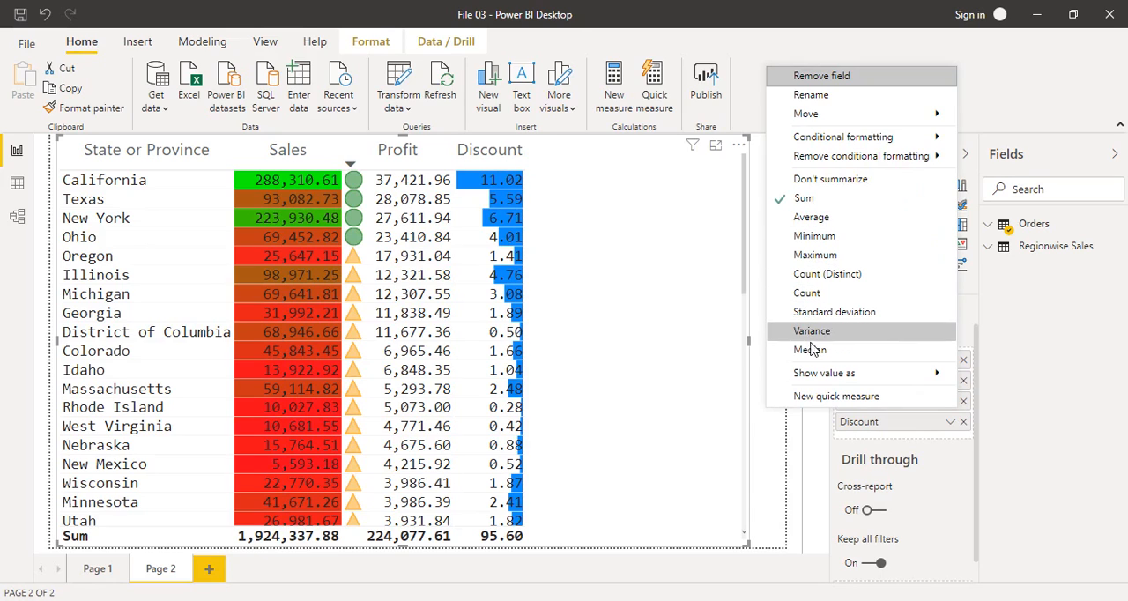
pyautogui.moveTo(811, 379)
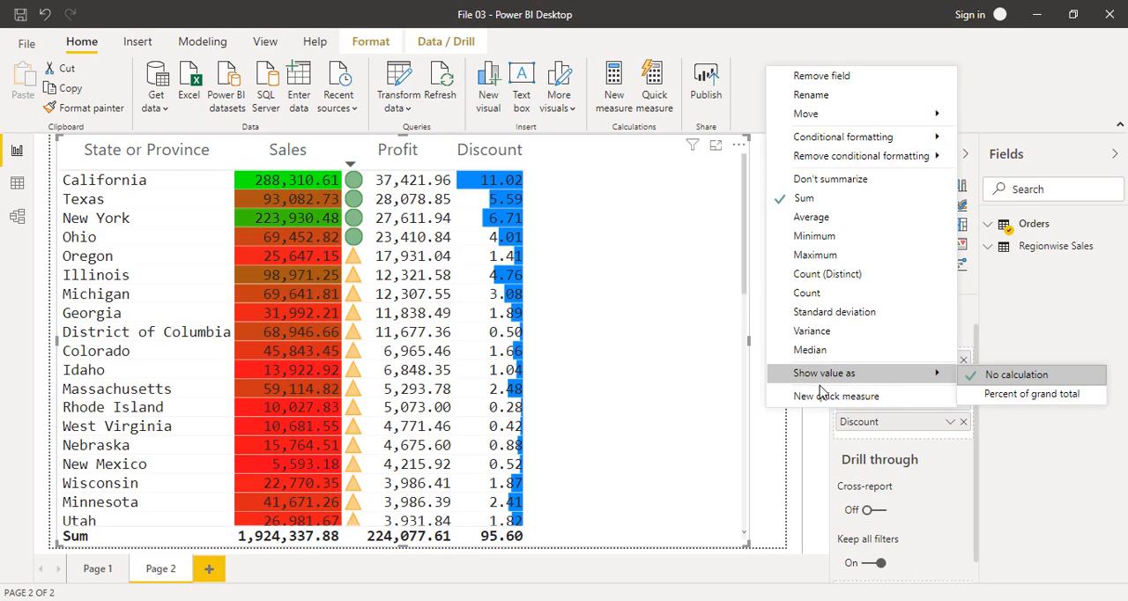
pyautogui.click(1013, 402)
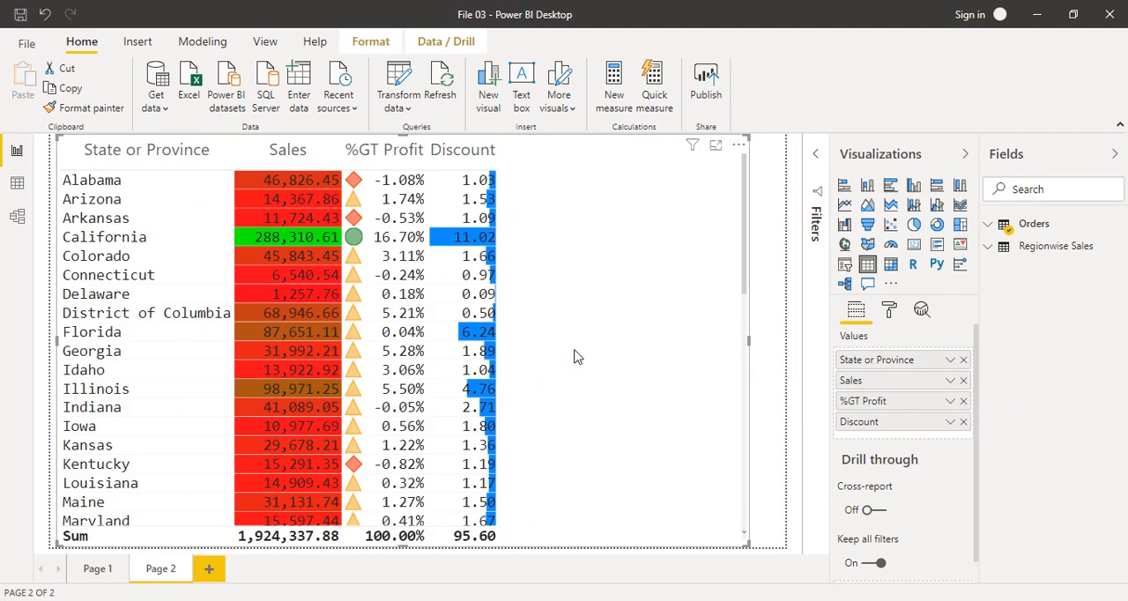
pyautogui.click(350, 166)
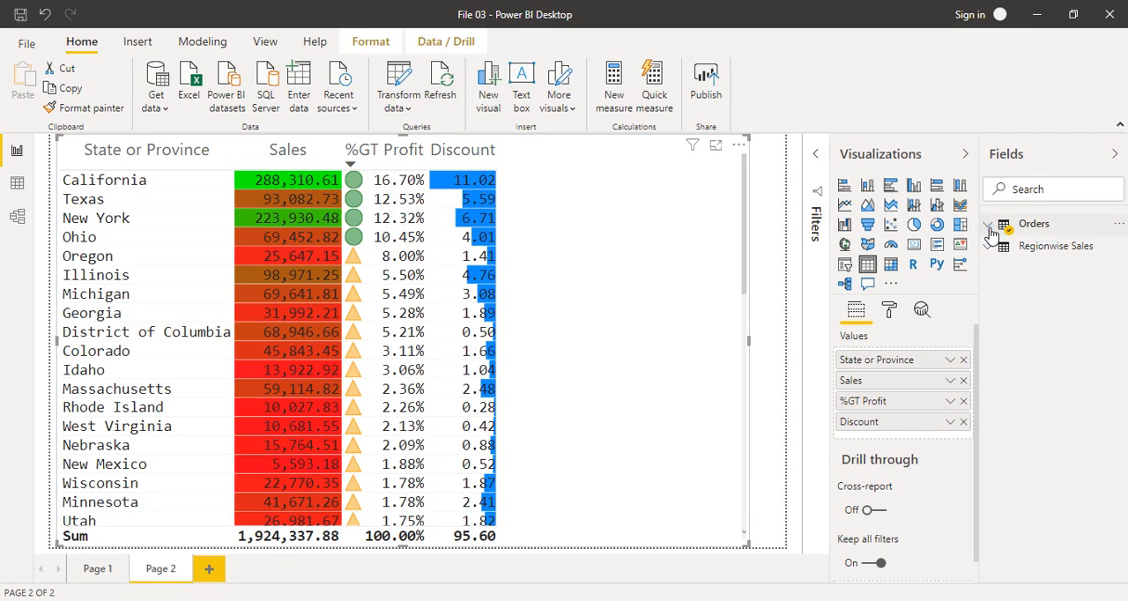
# Step: Add the Profit field from Orders to the table again and move %GT Profit to the end of the values
pyautogui.click(1035, 223)
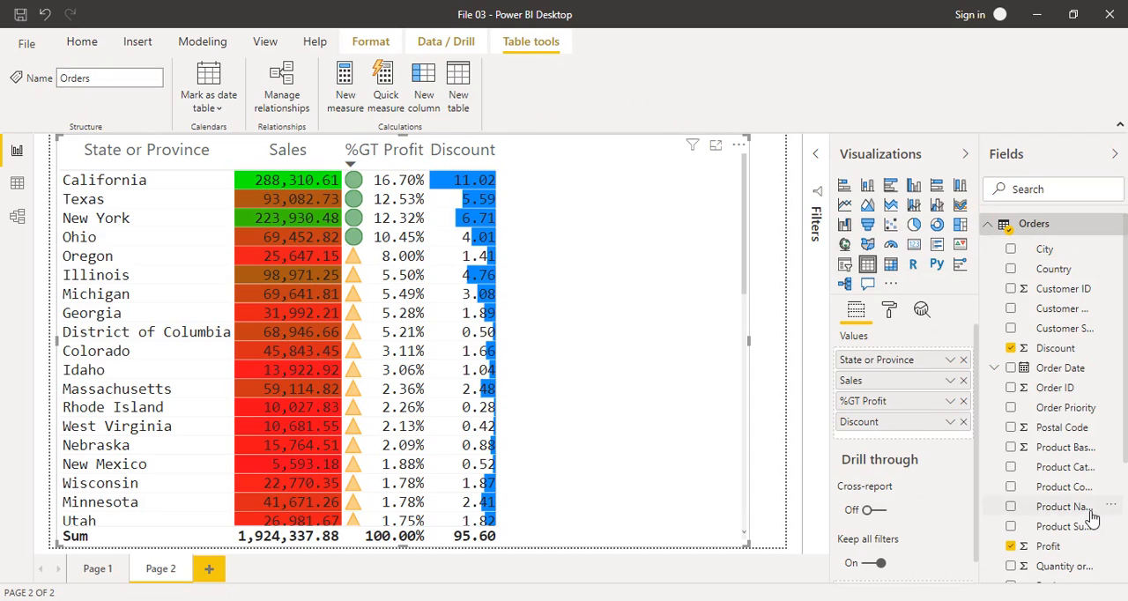
pyautogui.moveTo(1047, 546); pyautogui.dragTo(881, 432)
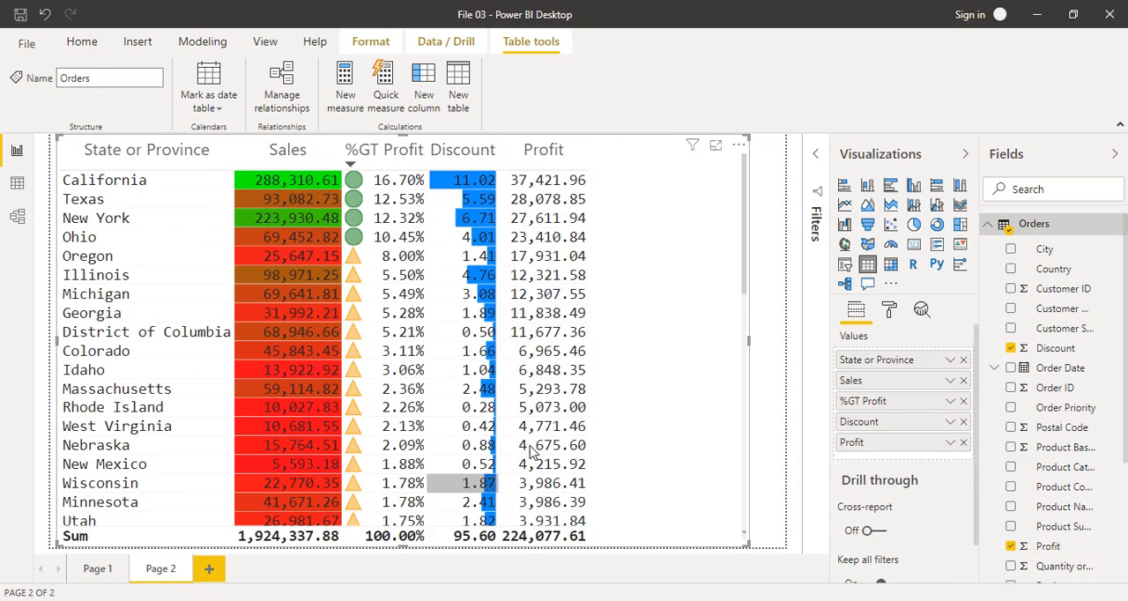
pyautogui.moveTo(884, 401); pyautogui.dragTo(884, 462)
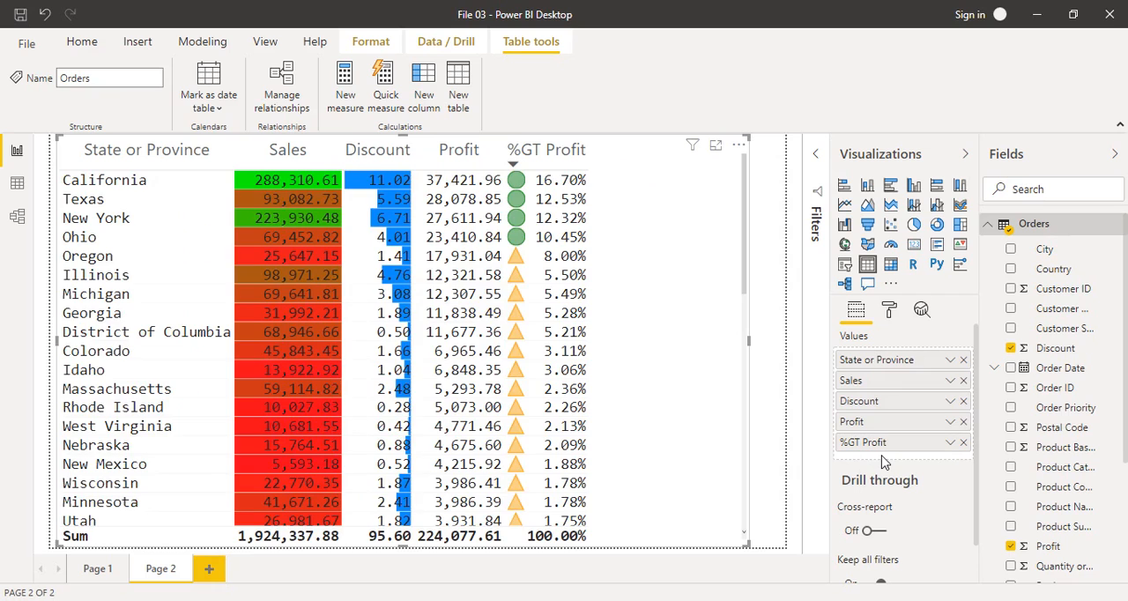
# Step: Summarize the Discount column by maximum, review the values in the table, and return the aggregation to Sum
pyautogui.click(951, 405)
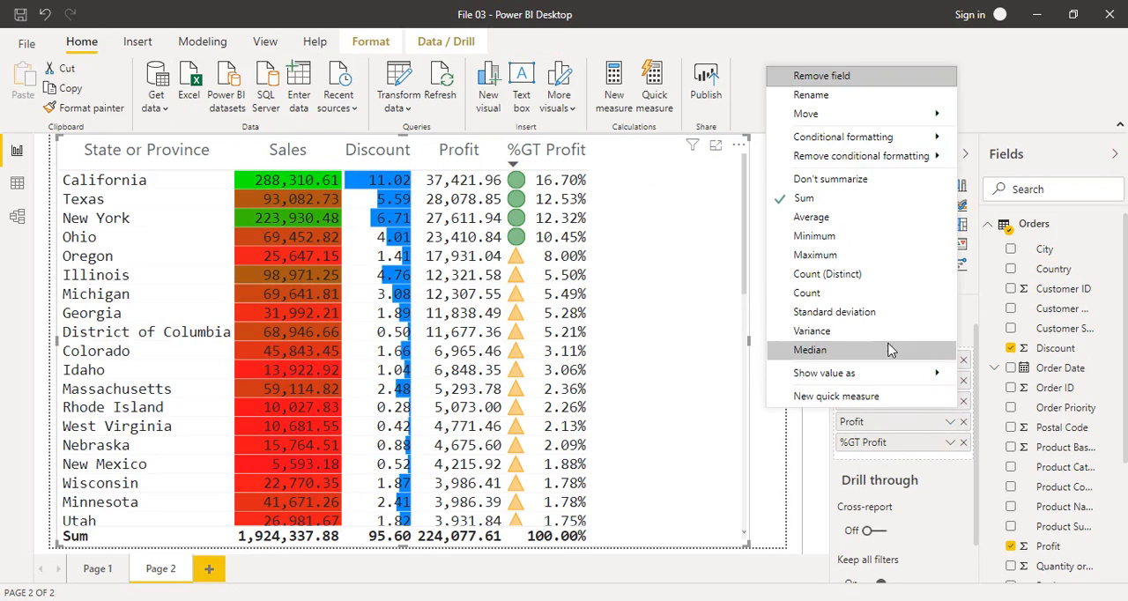
pyautogui.click(816, 254)
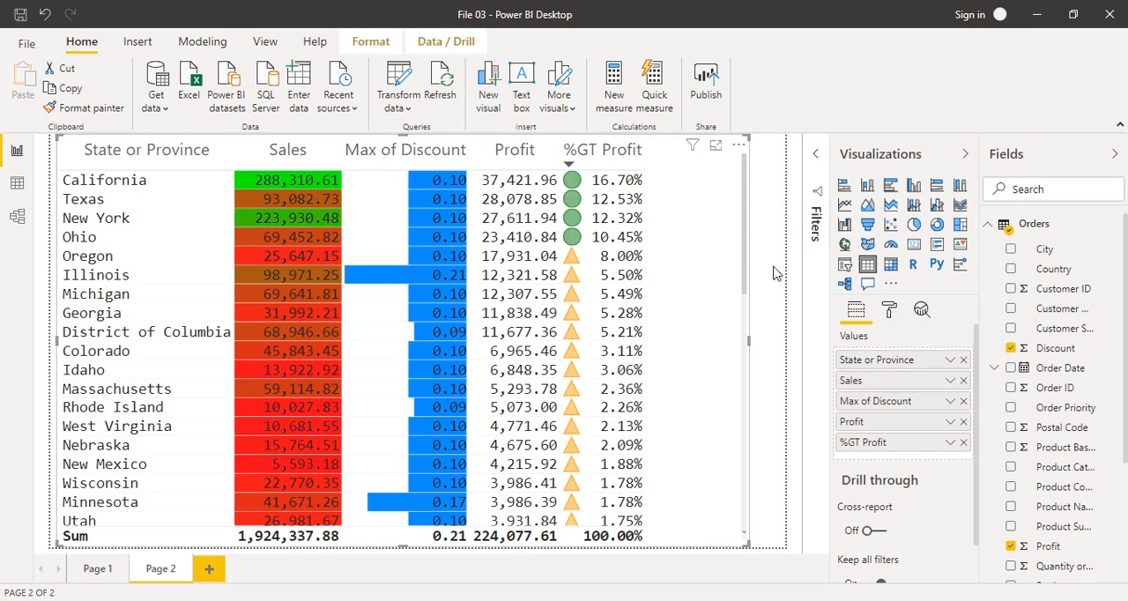
pyautogui.moveTo(745, 273)
pyautogui.mouseDown()
pyautogui.moveTo(741, 458)
pyautogui.moveTo(732, 263)
pyautogui.mouseUp()
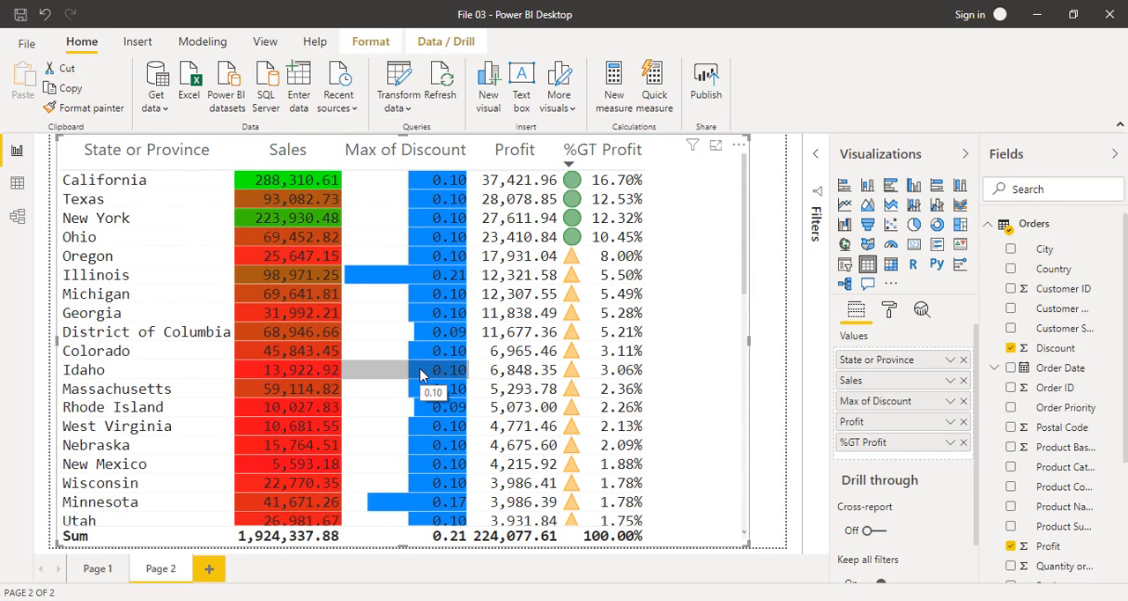
pyautogui.click(953, 408)
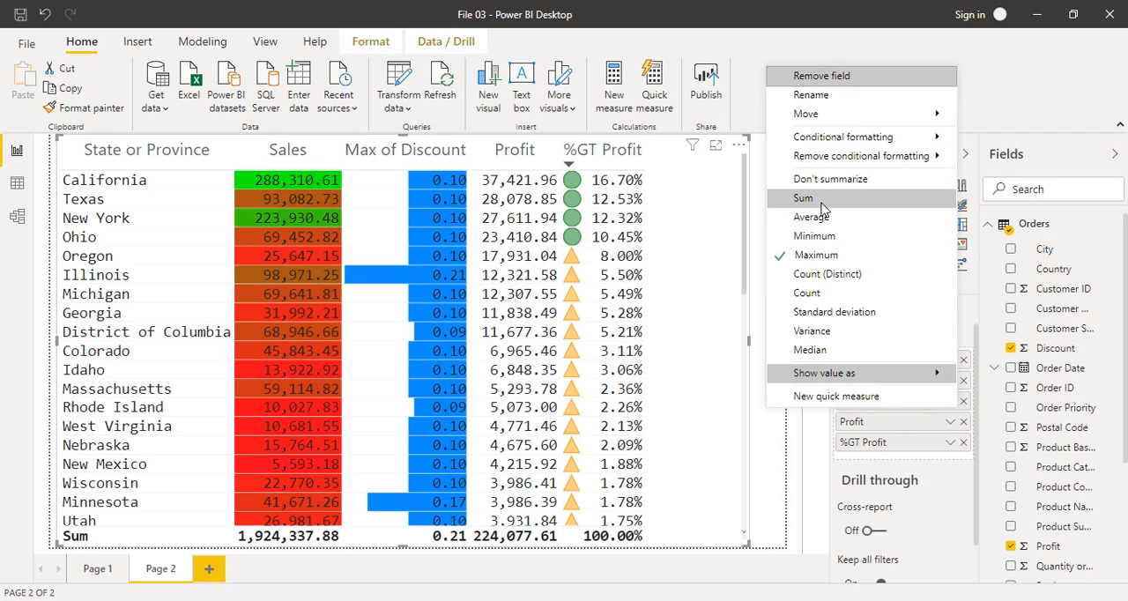
pyautogui.press('Escape')
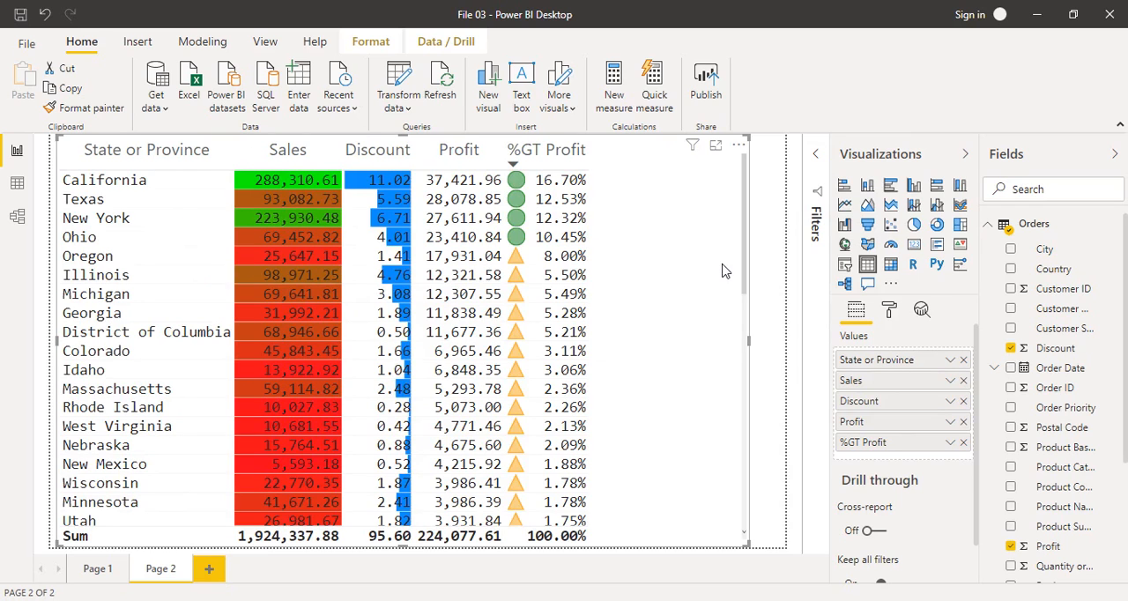
# Step: Switch the Discount column's aggregation to Average to compare the values, and replace it with Minimum
pyautogui.click(951, 402)
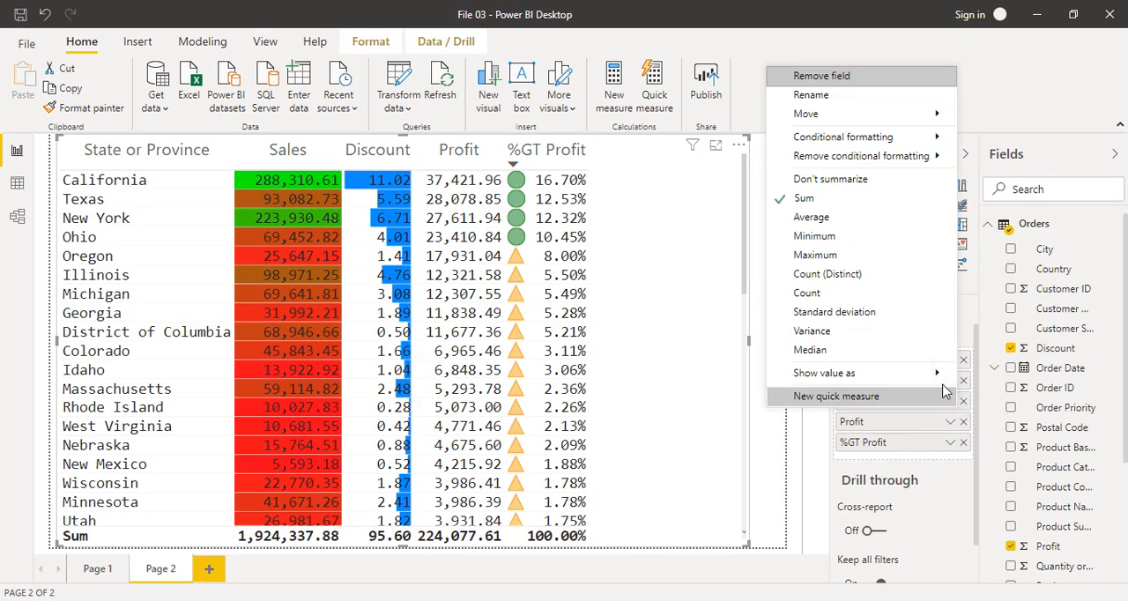
pyautogui.click(843, 221)
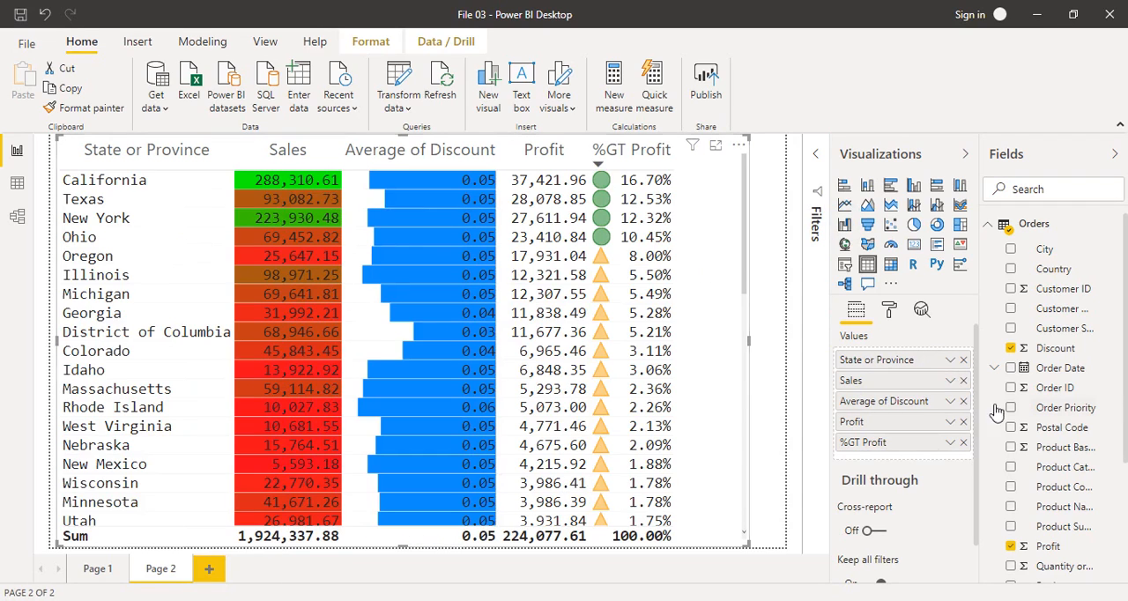
pyautogui.click(948, 405)
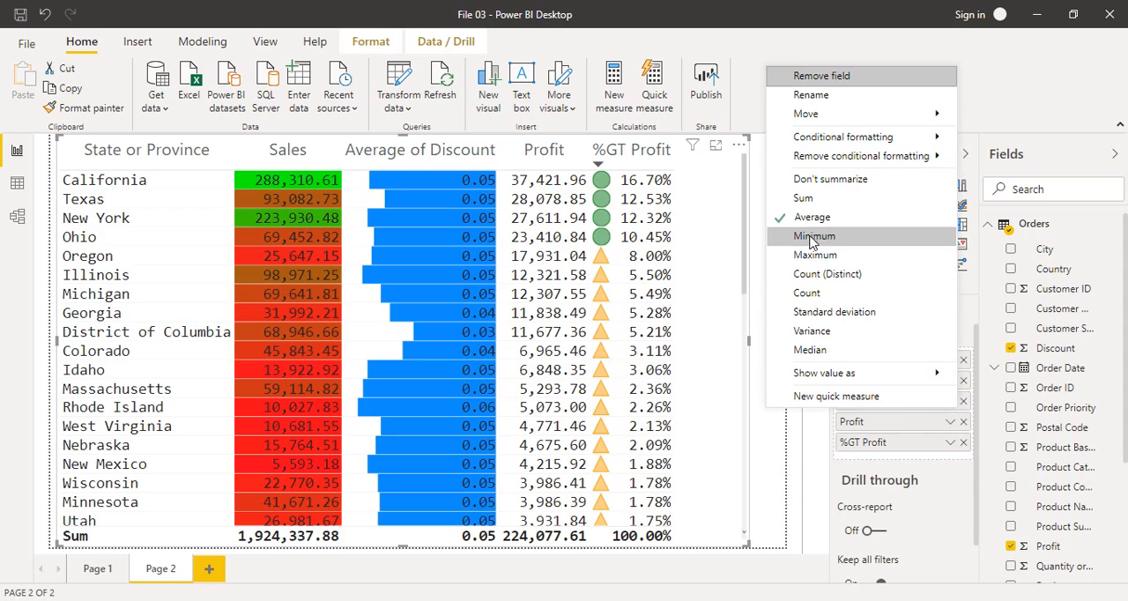
pyautogui.click(807, 235)
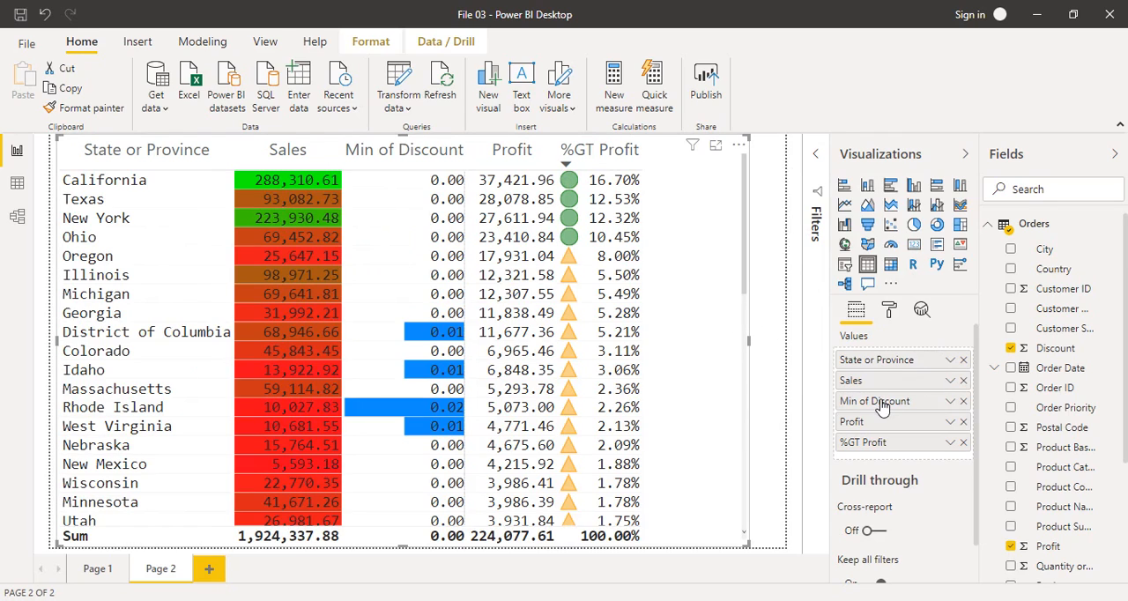
# Step: Show the Discount values as percent of grand total and set their aggregation to Sum
pyautogui.click(951, 402)
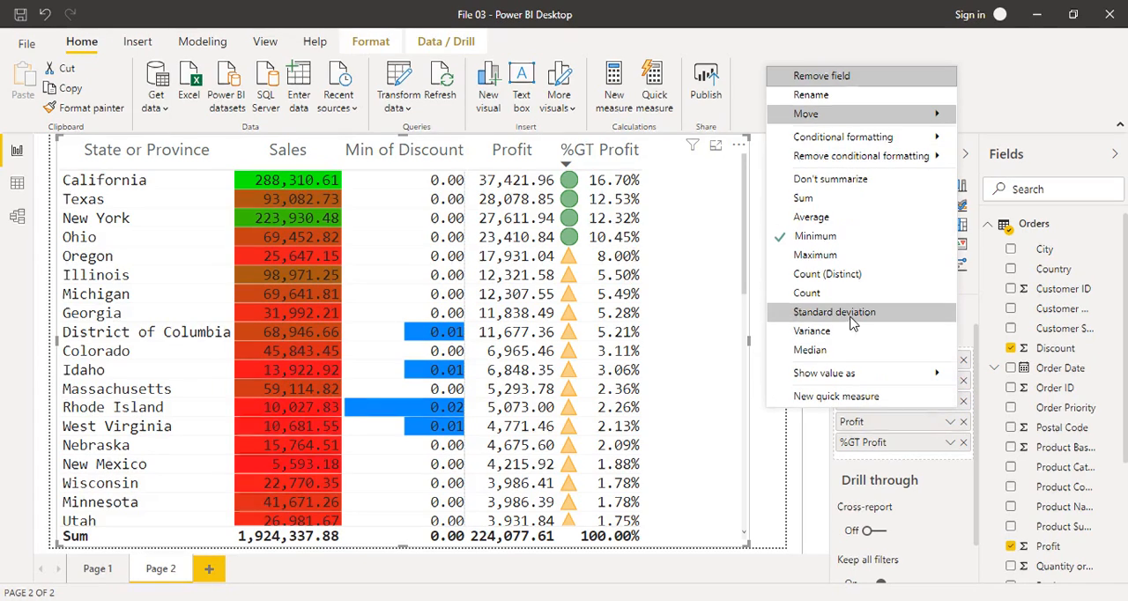
pyautogui.moveTo(839, 379)
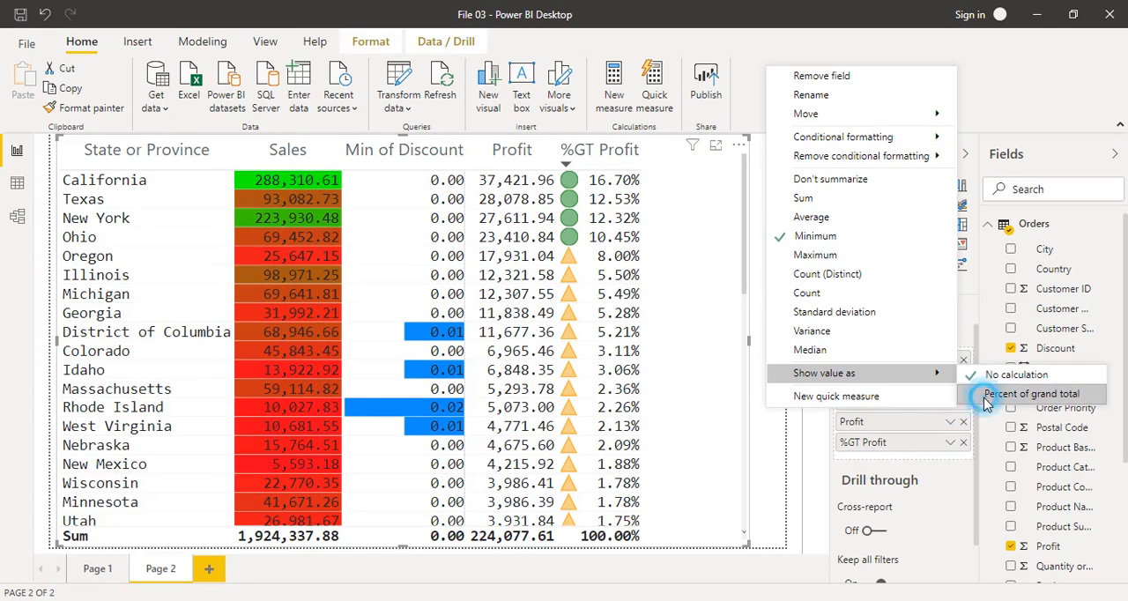
pyautogui.click(702, 374)
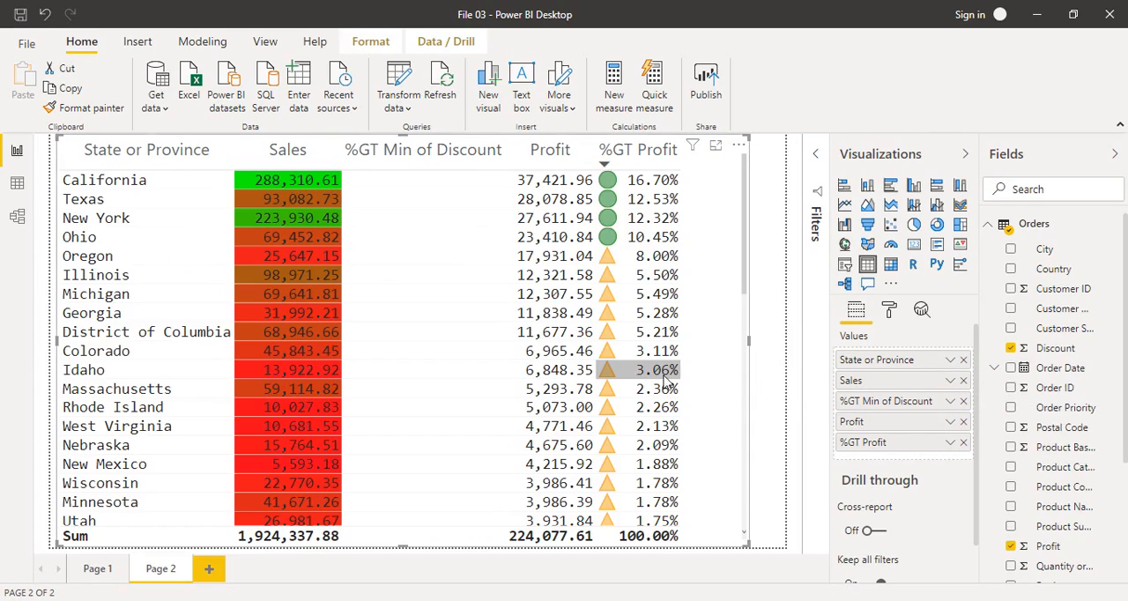
pyautogui.click(948, 401)
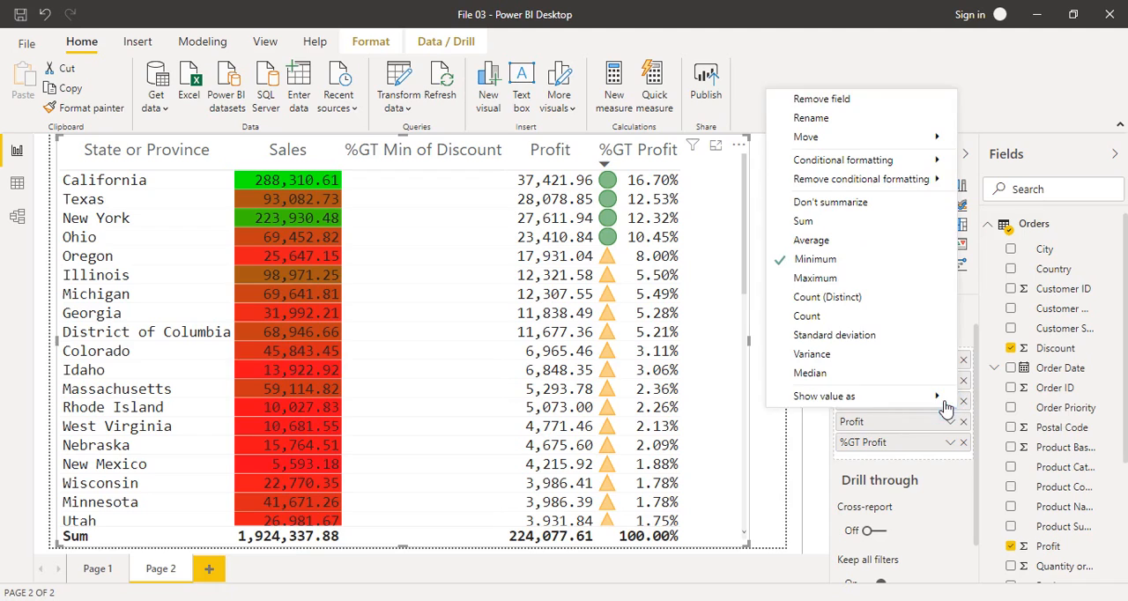
pyautogui.click(806, 222)
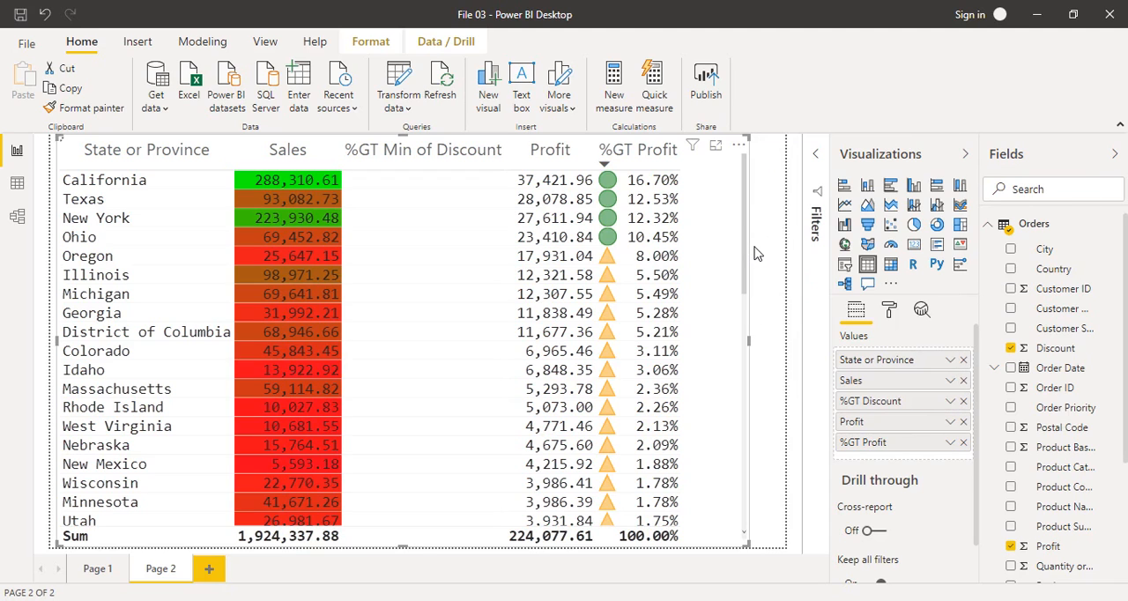